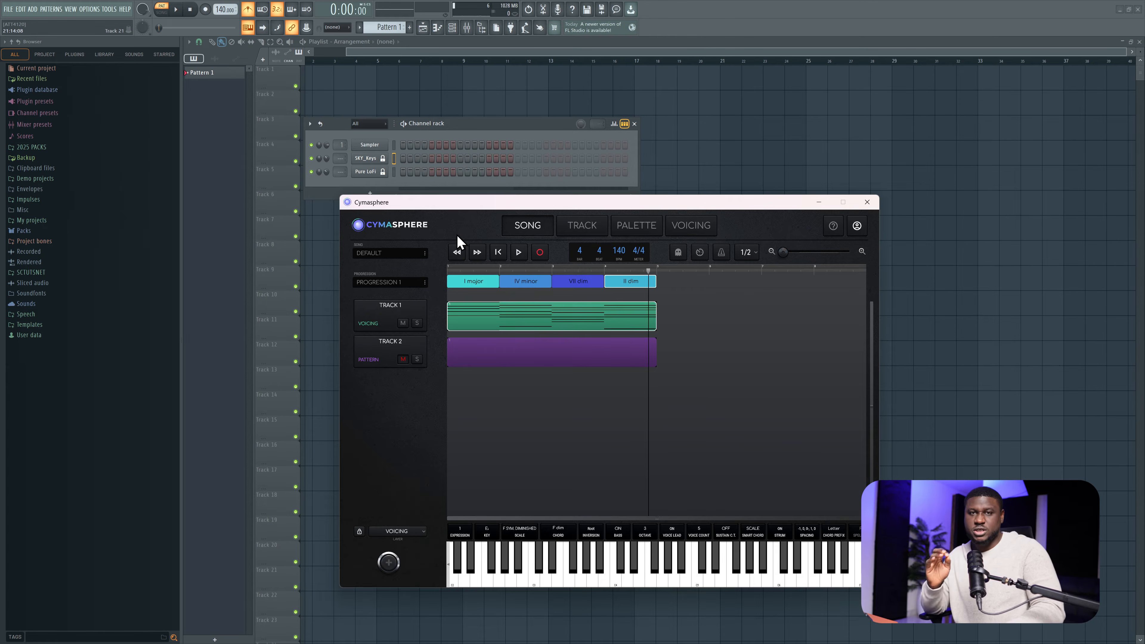
Set the chord palette's key to F and keep its chord type as Triads (R, 3, 5).
{"action": "left_click", "coordinate": [582, 225]}
{"action": "left_click", "coordinate": [631, 226]}
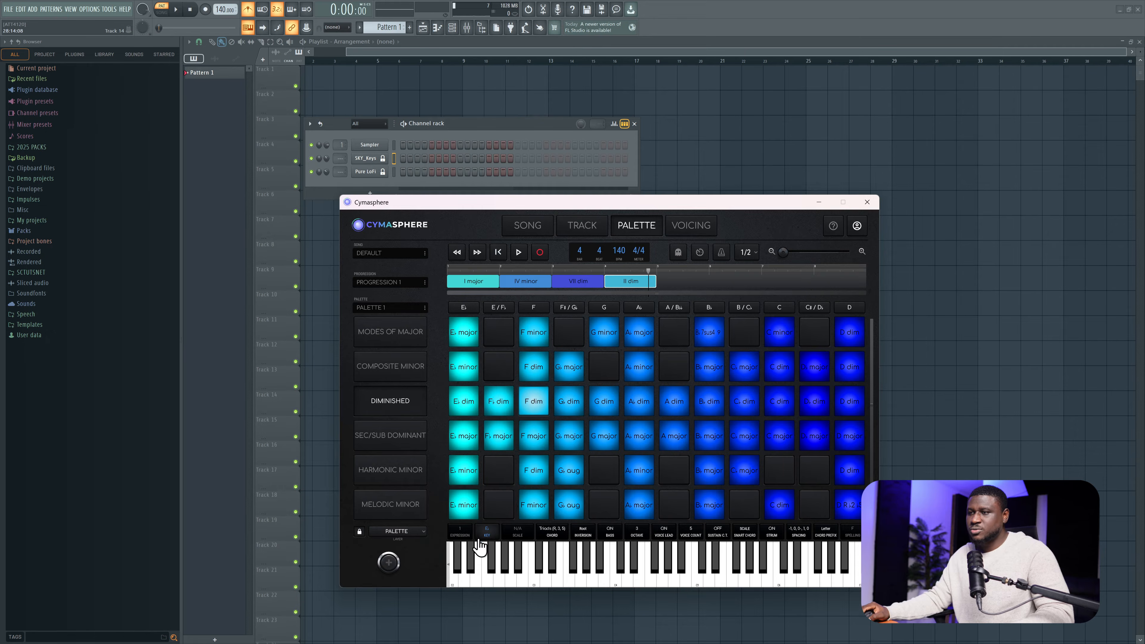
{"action": "left_click", "coordinate": [487, 532]}
{"action": "left_click_drag", "start_coordinate": [593, 420], "coordinate": [602, 417]}
{"action": "left_click", "coordinate": [602, 448]}
{"action": "left_click", "coordinate": [552, 533]}
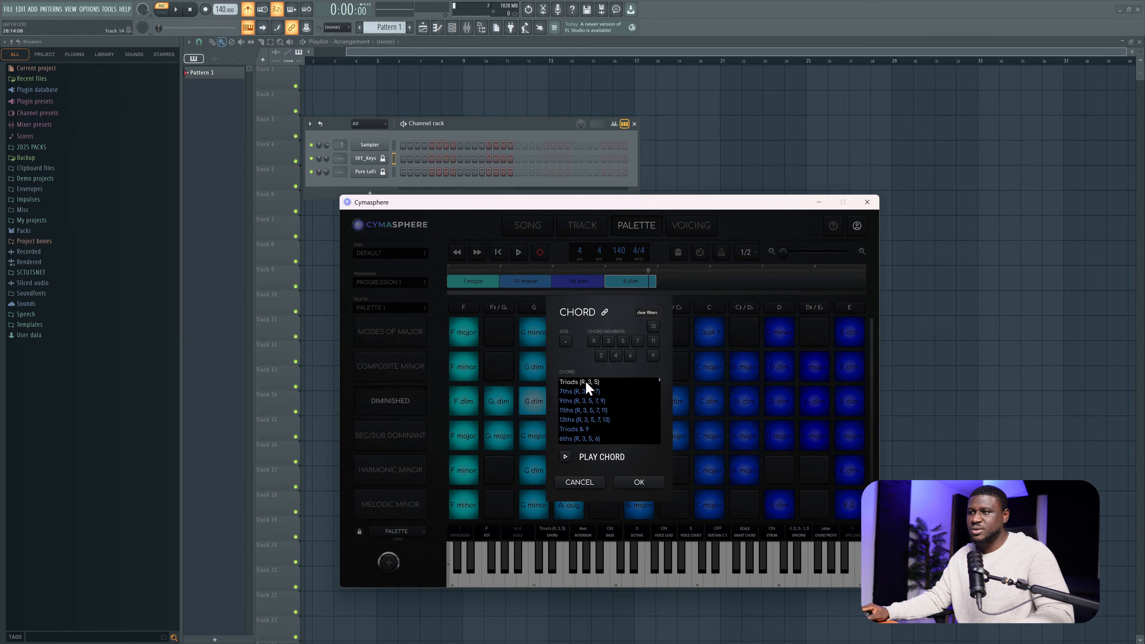
{"action": "left_click", "coordinate": [639, 483]}
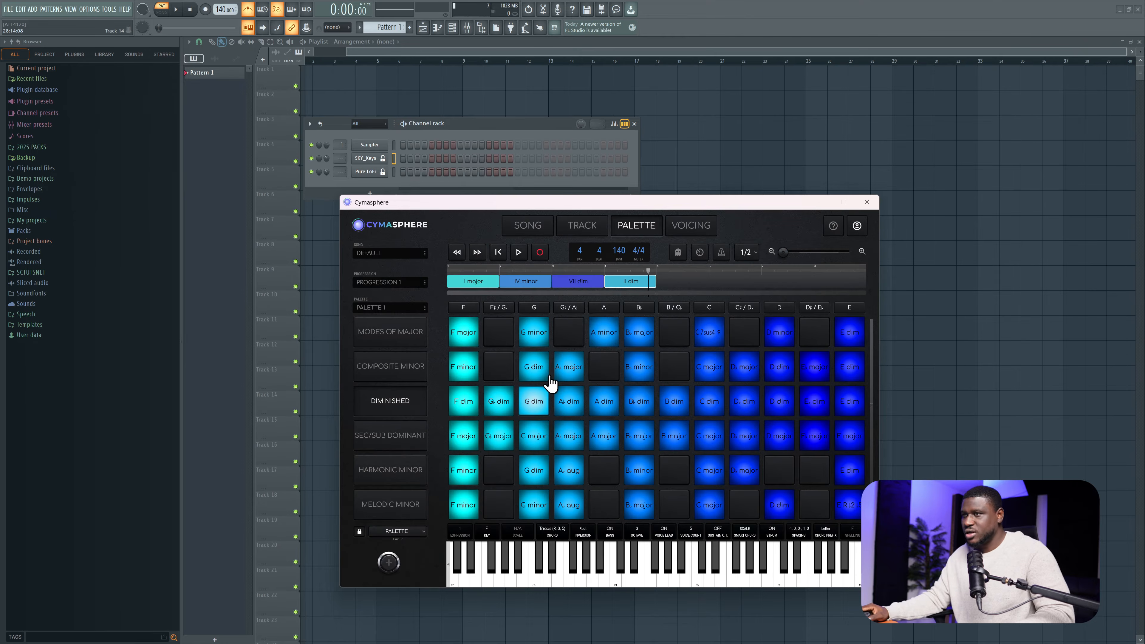
Replace the progression's first chord with F major and the second with G minor from the Modes of Major row.
{"action": "left_click_drag", "start_coordinate": [466, 338], "coordinate": [470, 274]}
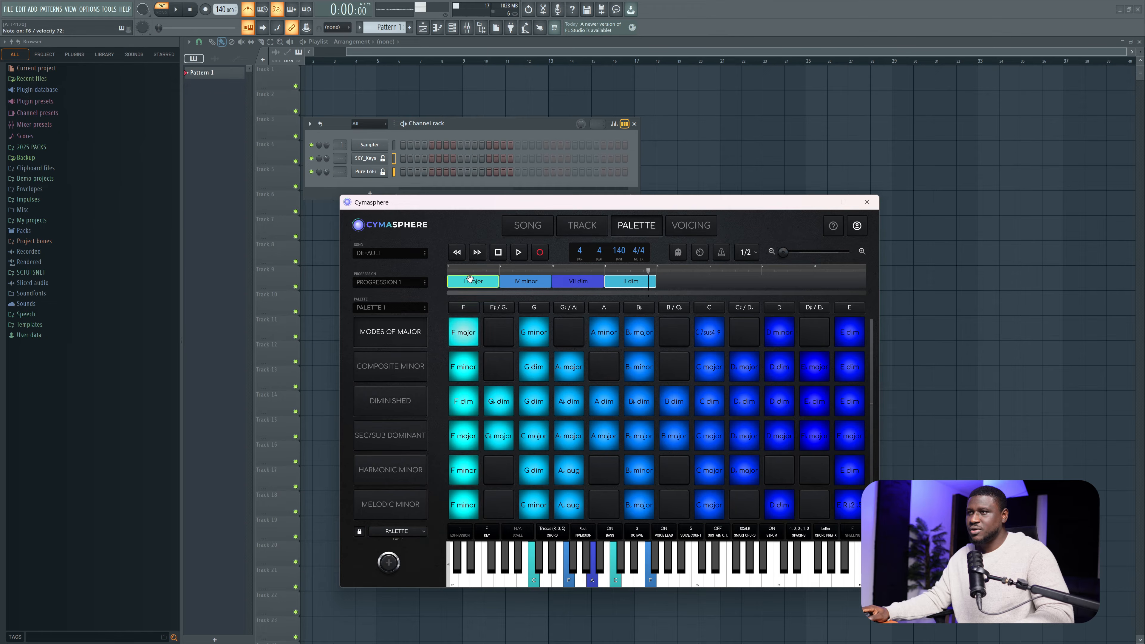
{"action": "left_click", "coordinate": [465, 280]}
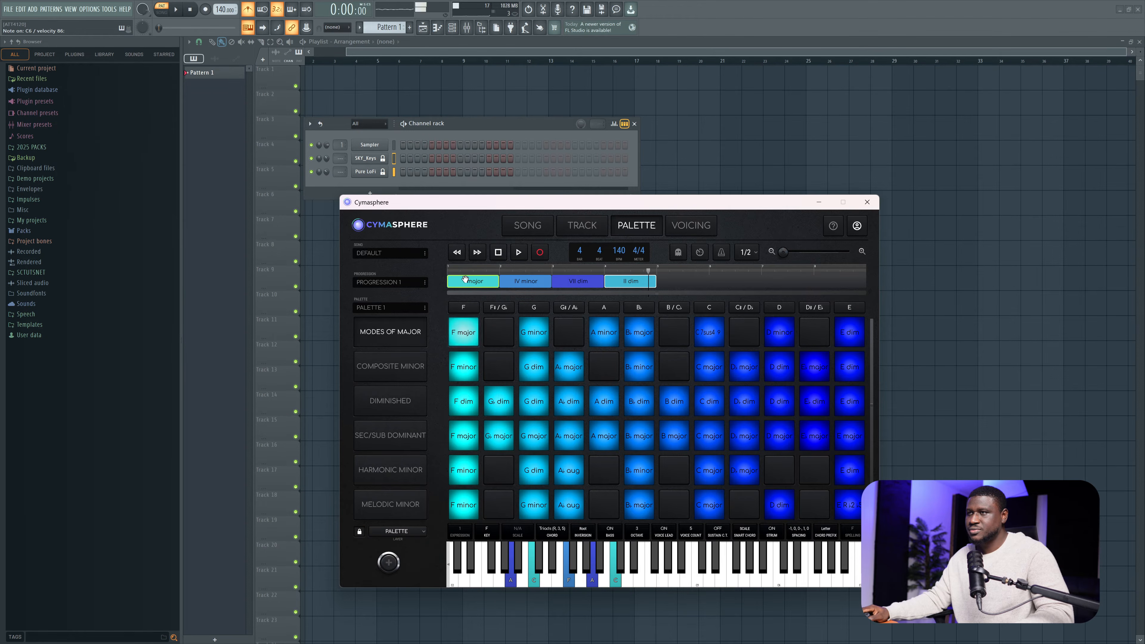
{"action": "left_click", "coordinate": [538, 337]}
{"action": "left_click", "coordinate": [534, 339]}
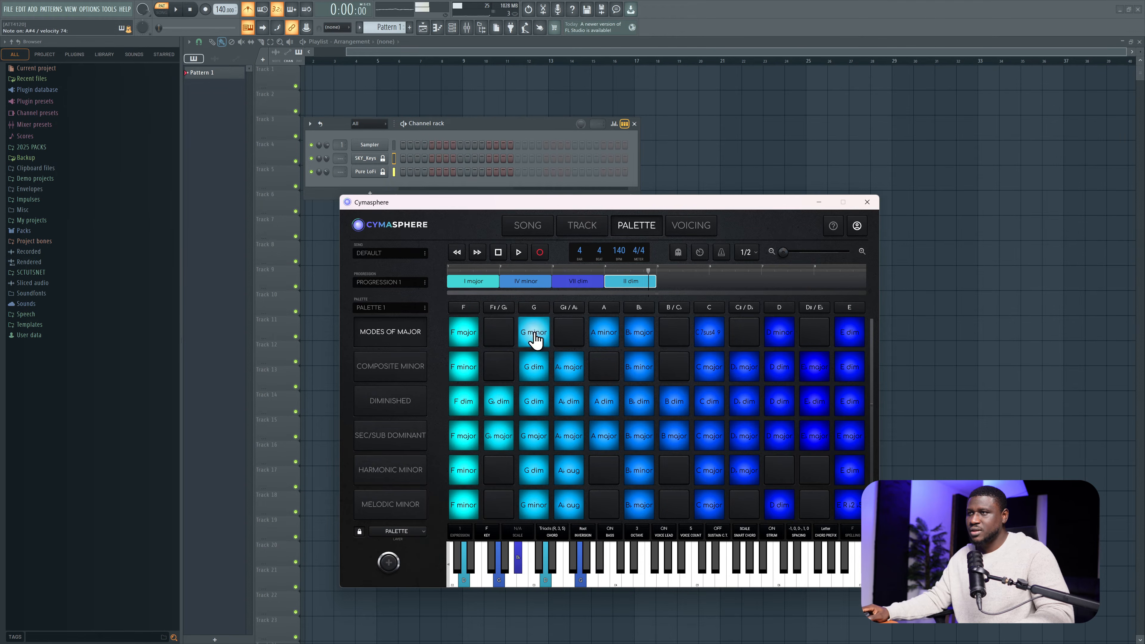
{"action": "left_click", "coordinate": [534, 338]}
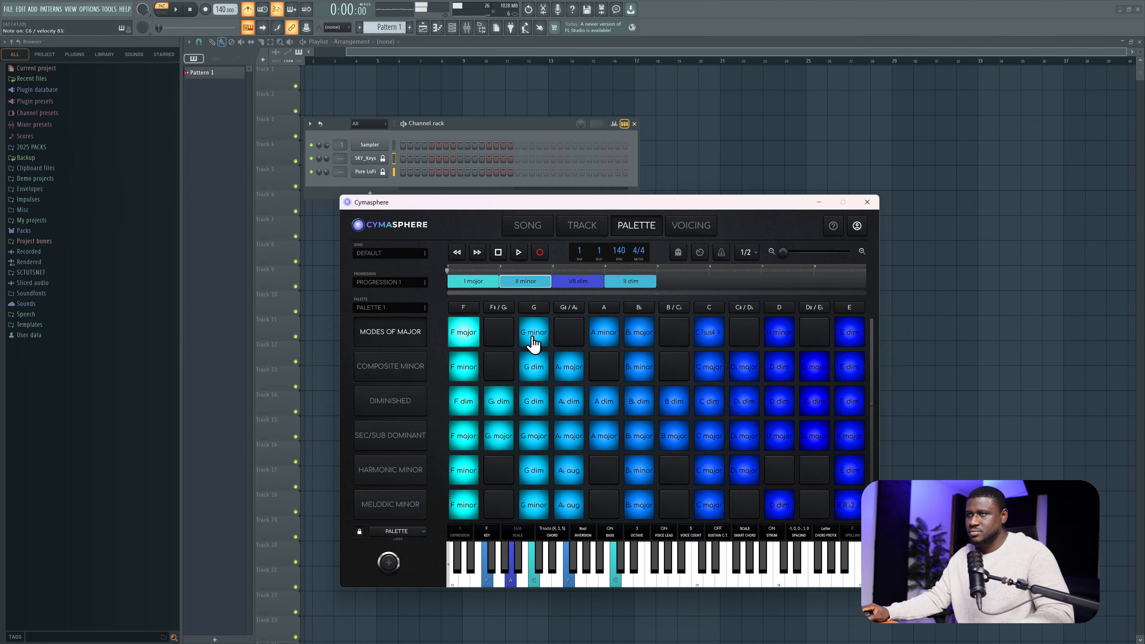
Replace the third chord with B♭ major from the Modes of Major row and play the progression from the start.
{"action": "left_click", "coordinate": [633, 338]}
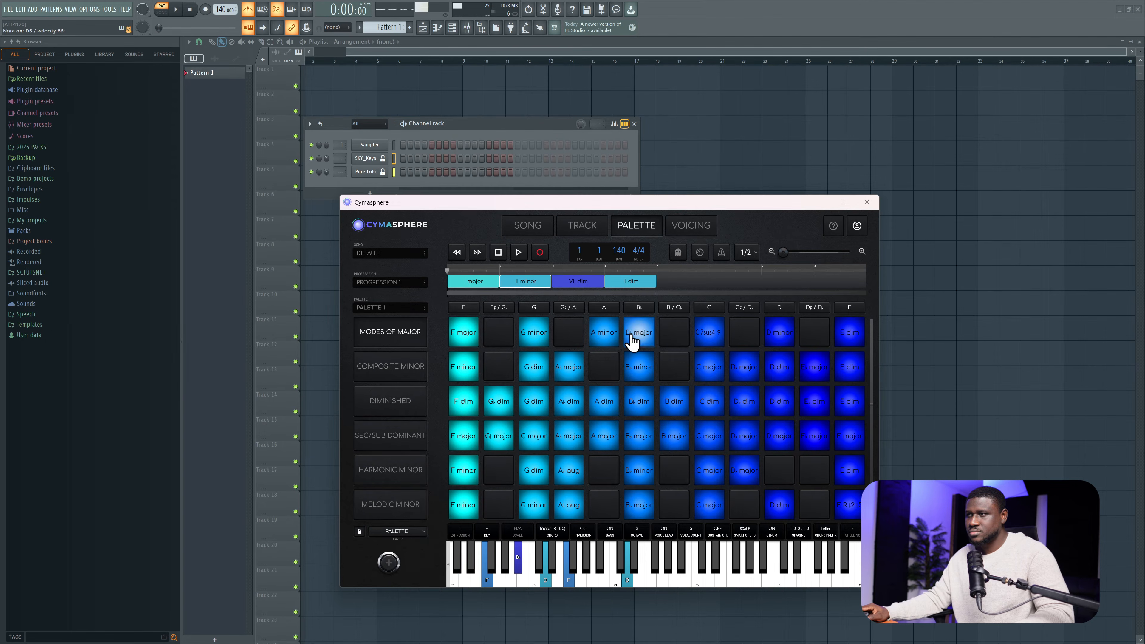
{"action": "left_click_drag", "start_coordinate": [634, 337], "coordinate": [574, 284]}
{"action": "left_click", "coordinate": [519, 252]}
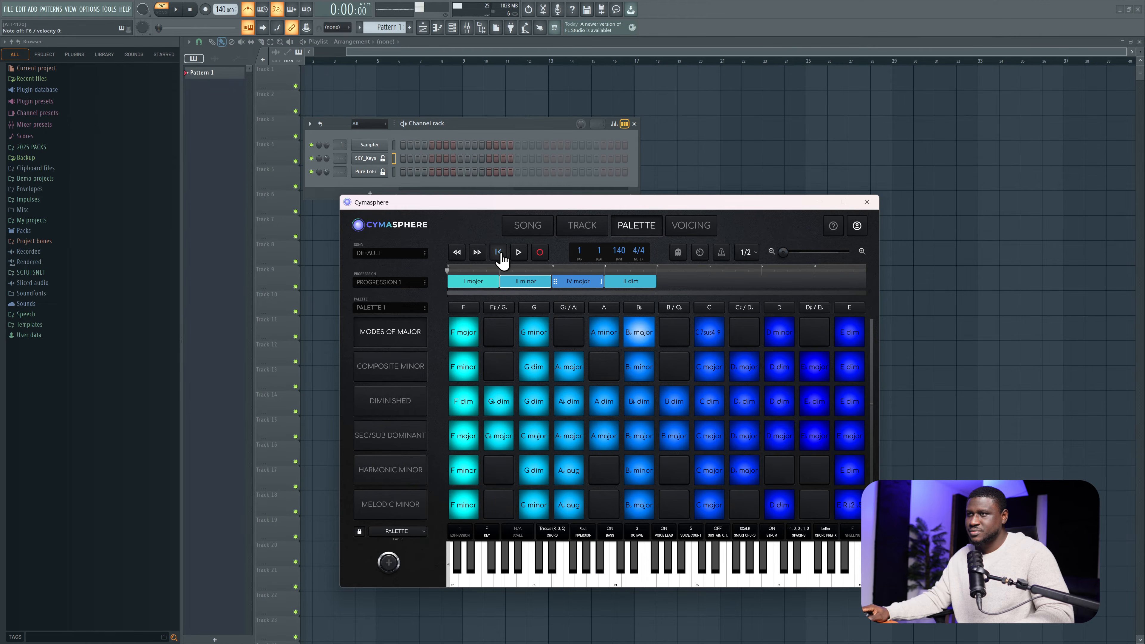
{"action": "left_click", "coordinate": [498, 253]}
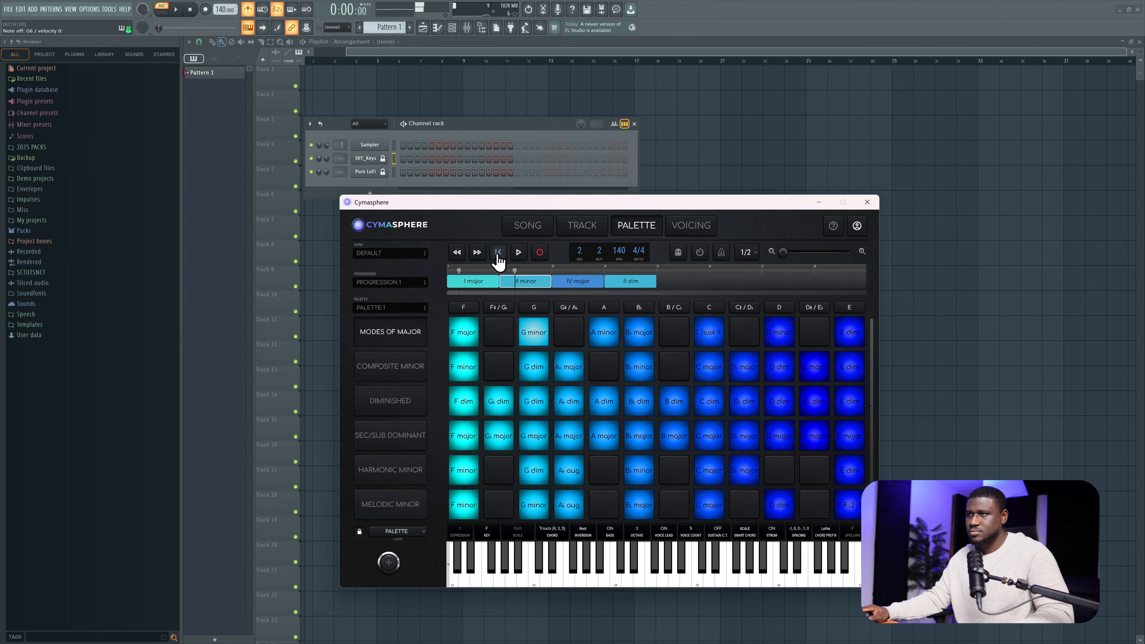
{"action": "left_click", "coordinate": [518, 252]}
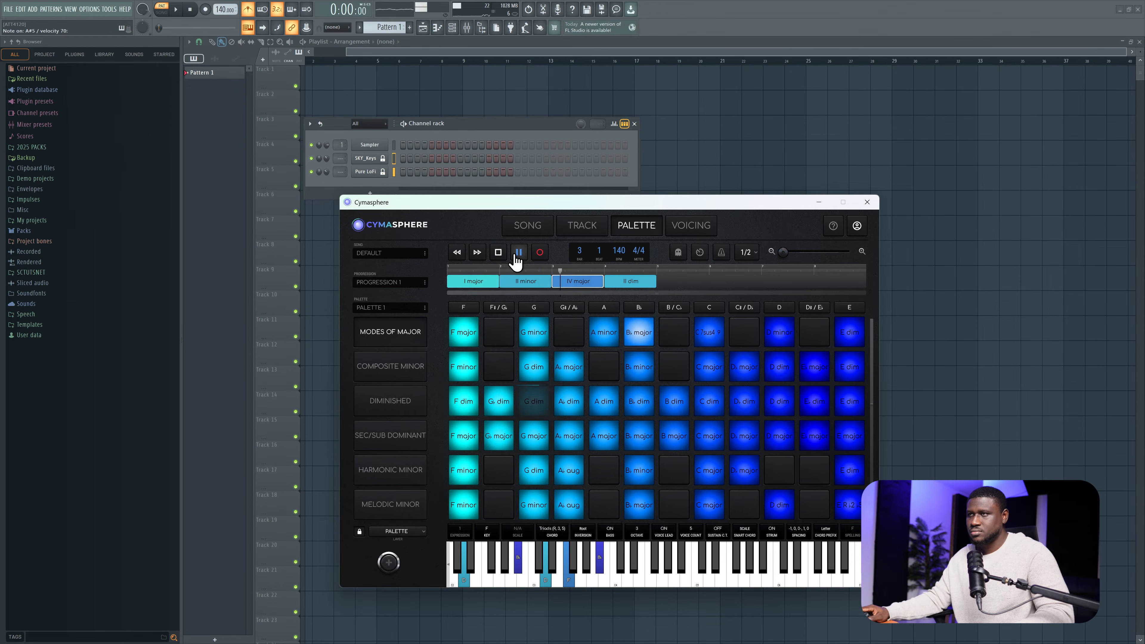
{"action": "left_click", "coordinate": [499, 254]}
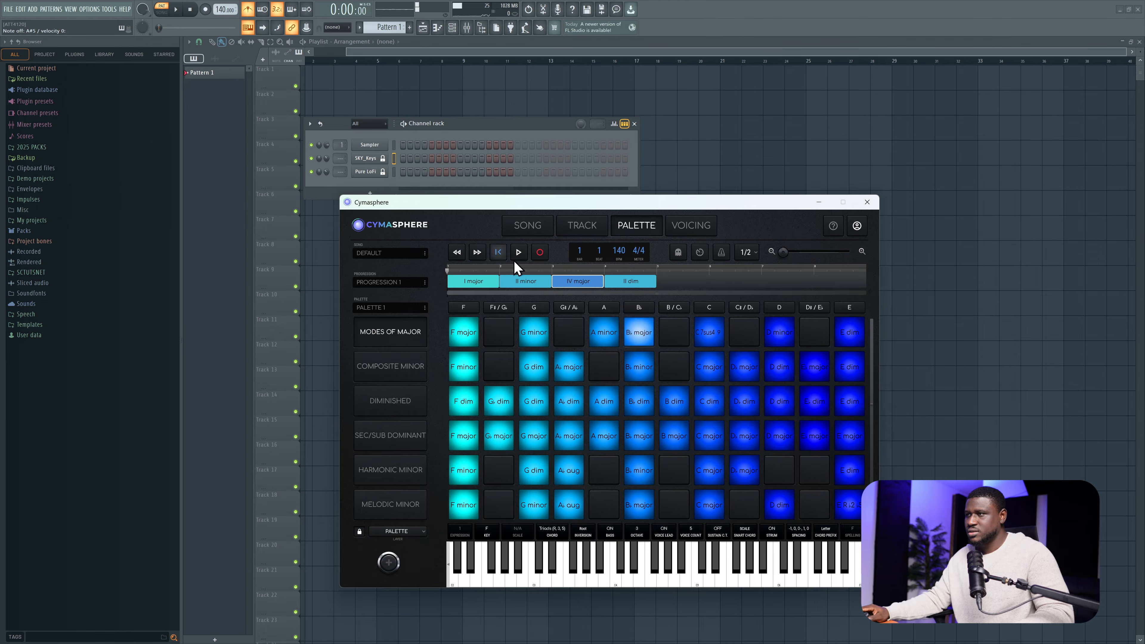
Audition the C chords and replace the fourth chord of the progression with C major from the Composite Minor row.
{"action": "left_click", "coordinate": [711, 373]}
{"action": "left_click", "coordinate": [705, 335]}
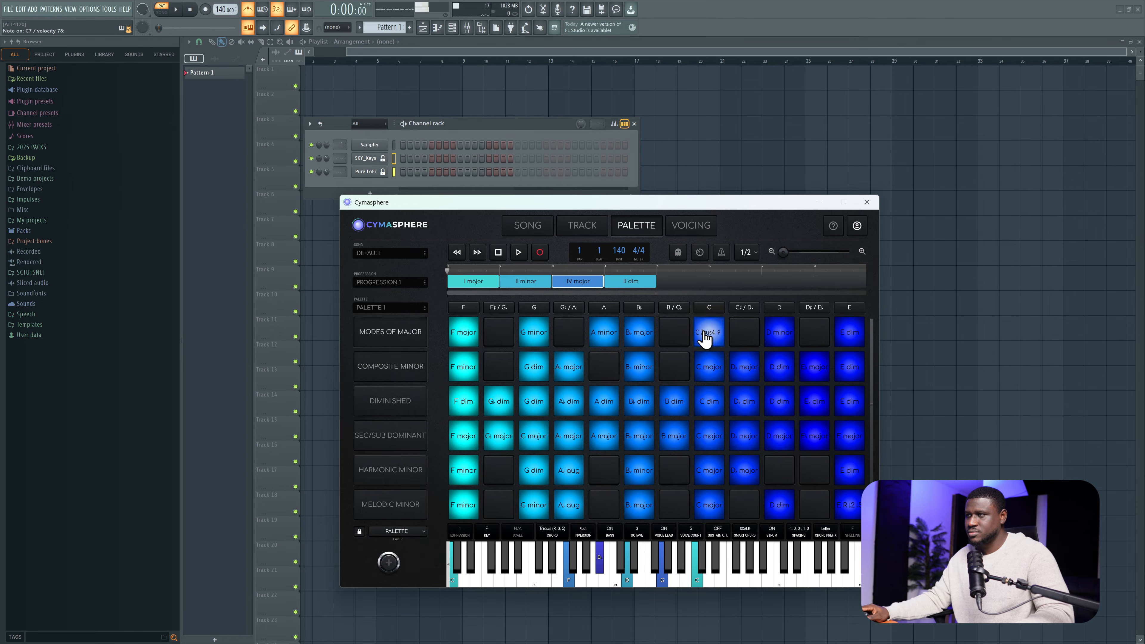
{"action": "left_click", "coordinate": [705, 377]}
{"action": "left_click", "coordinate": [635, 283]}
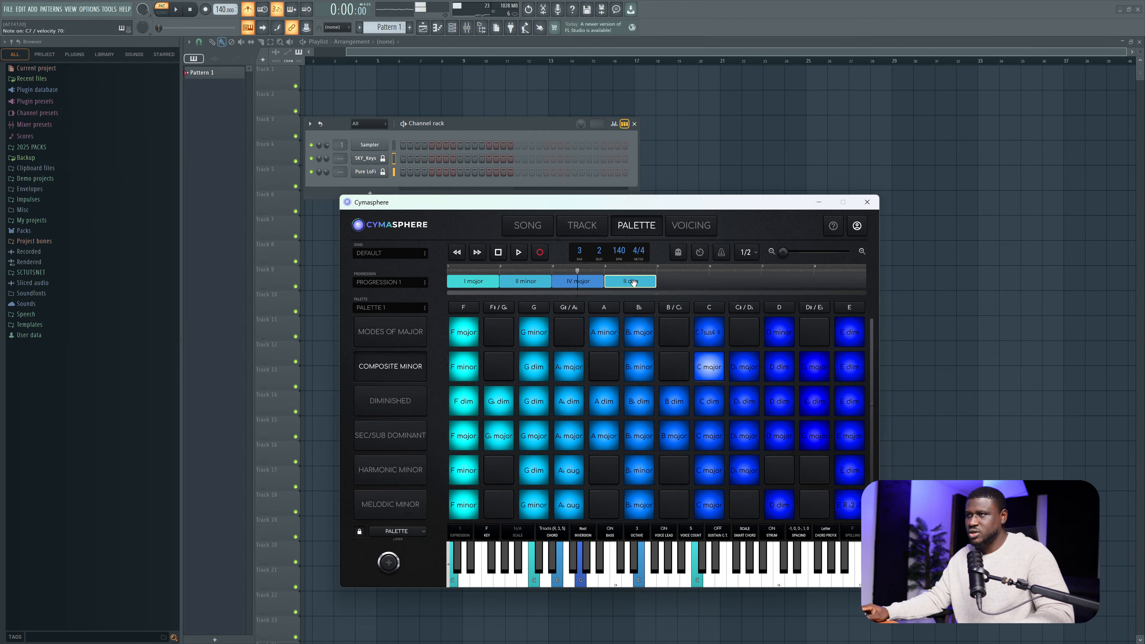
{"action": "left_click", "coordinate": [634, 283]}
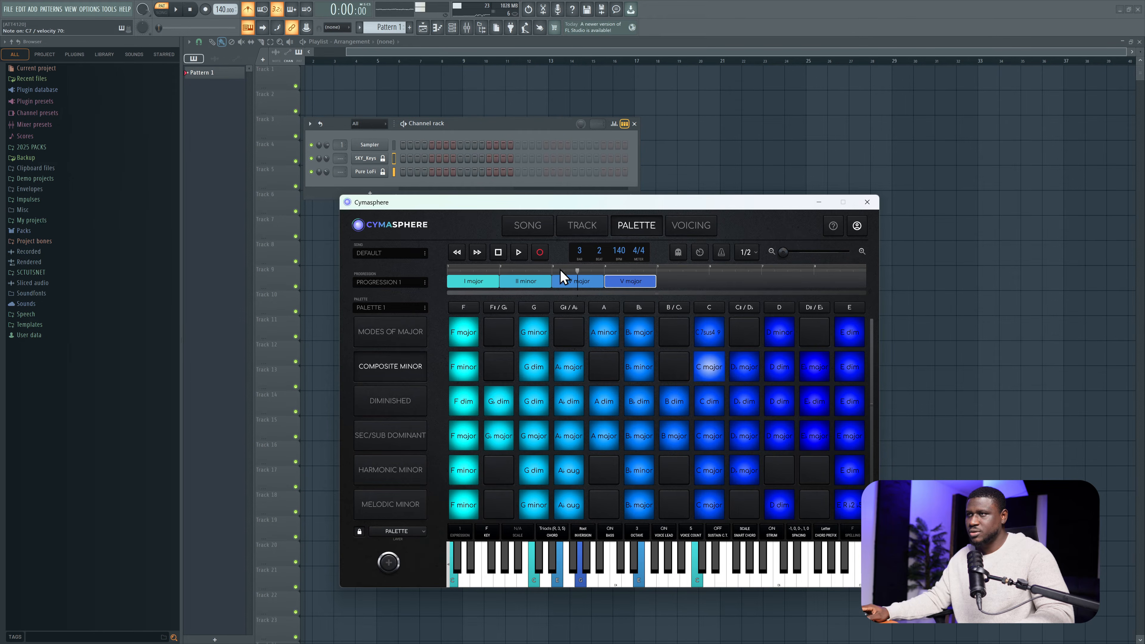
Play the progression from the start and set the FL Studio project tempo to 100 BPM.
{"action": "left_click", "coordinate": [498, 254]}
{"action": "left_click", "coordinate": [519, 252]}
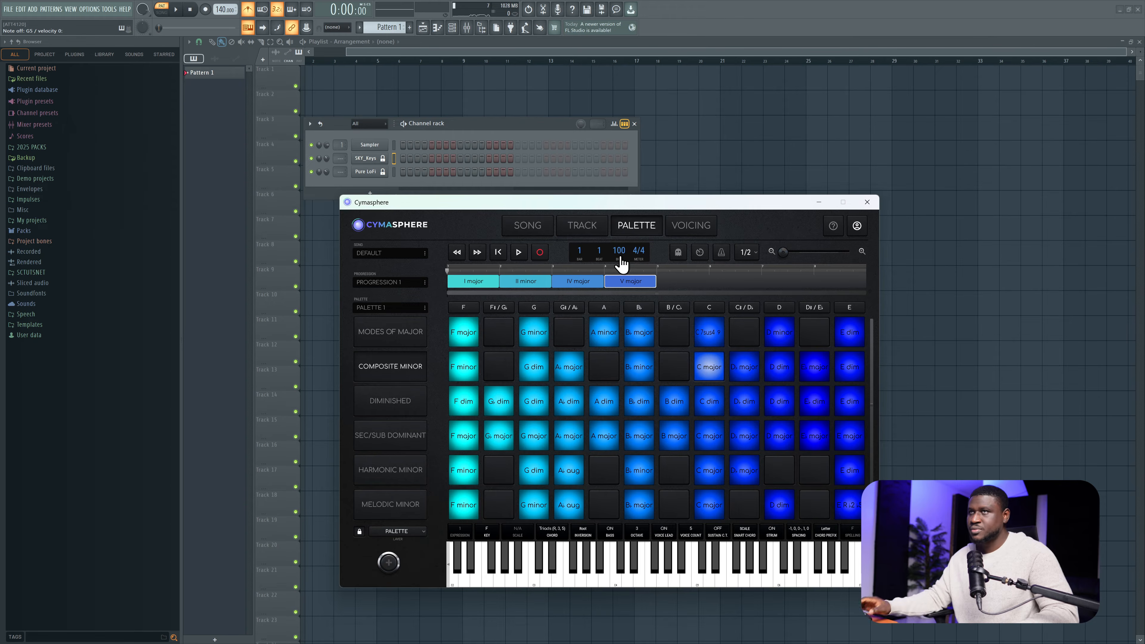
{"action": "left_click_drag", "start_coordinate": [220, 9], "coordinate": [220, 6]}
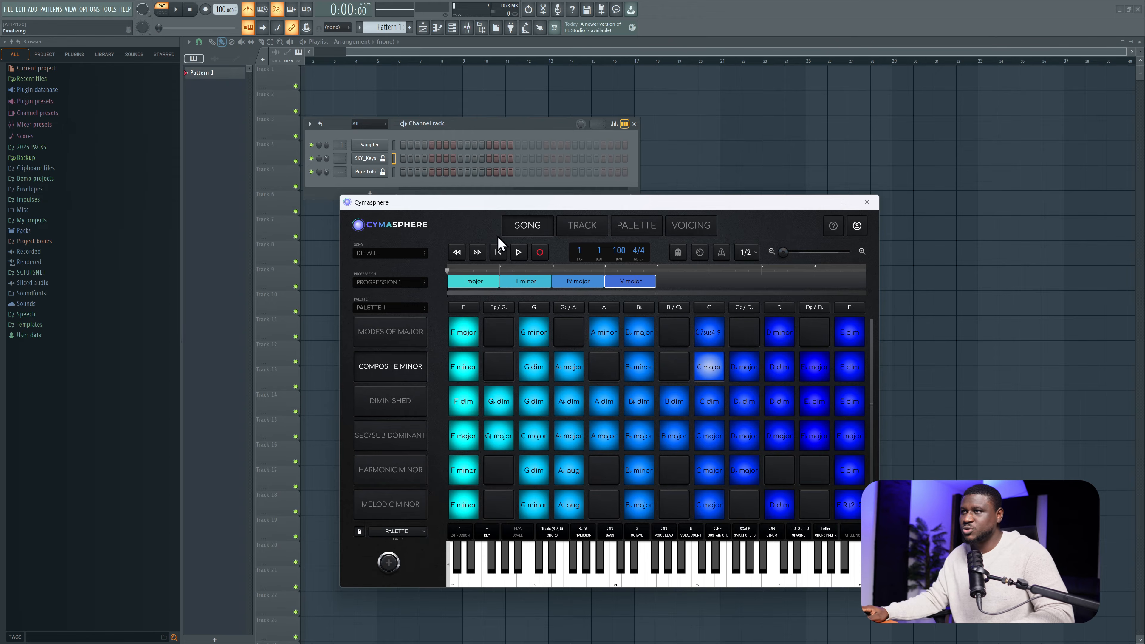
Add a new Pattern track named MELODY 1 to the song.
{"action": "left_click", "coordinate": [528, 226]}
{"action": "right_click", "coordinate": [467, 349]}
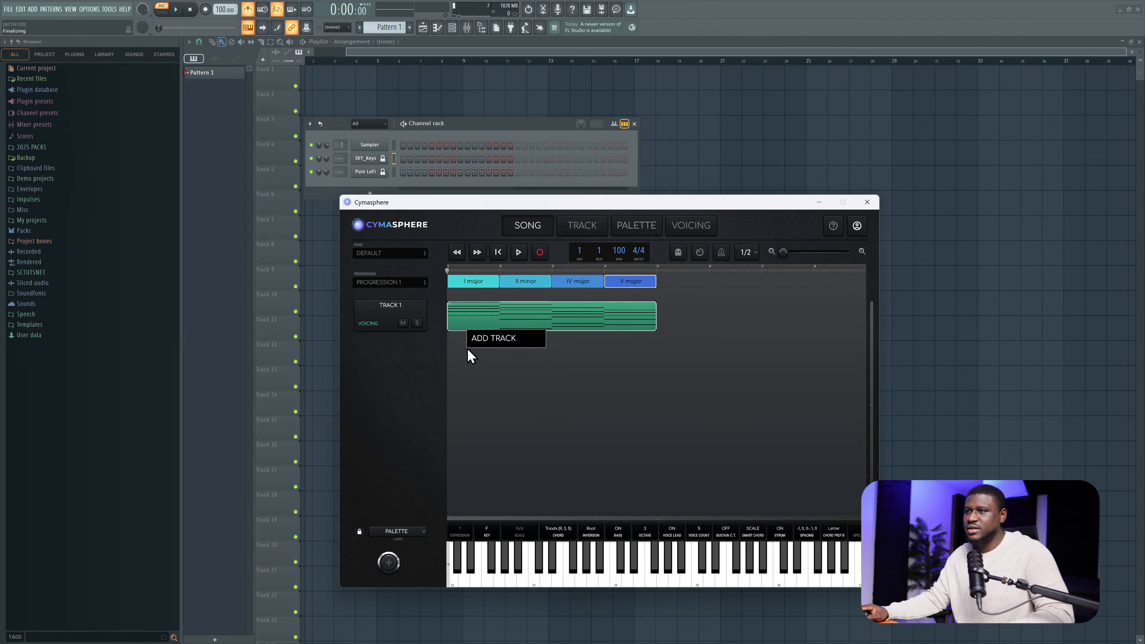
{"action": "left_click", "coordinate": [484, 343]}
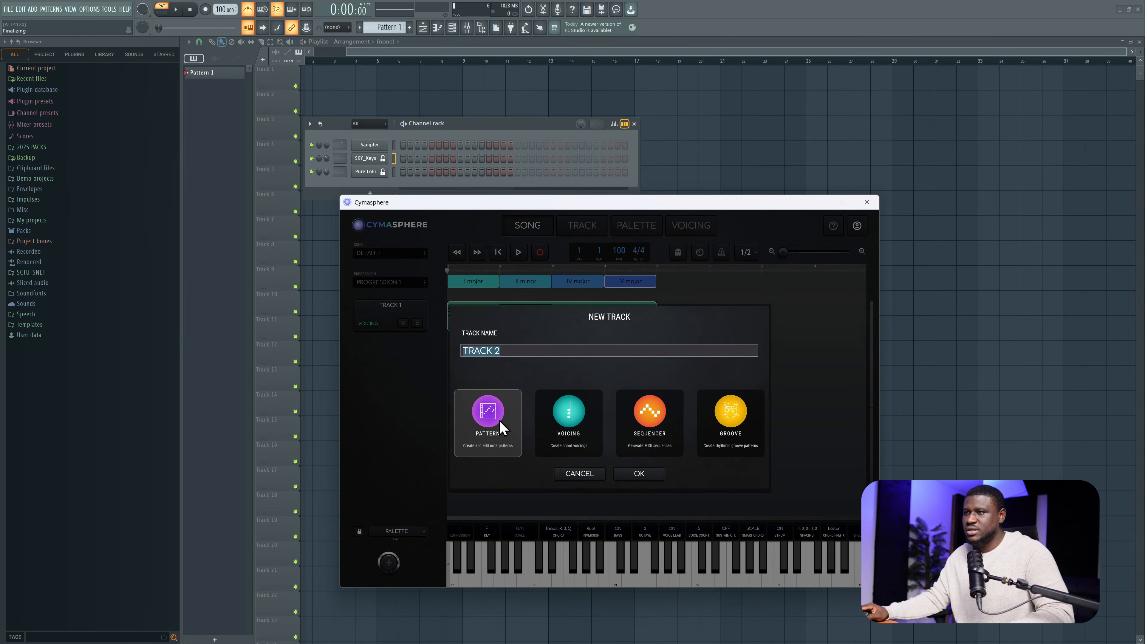
{"action": "type", "text": "MELODY 1"}
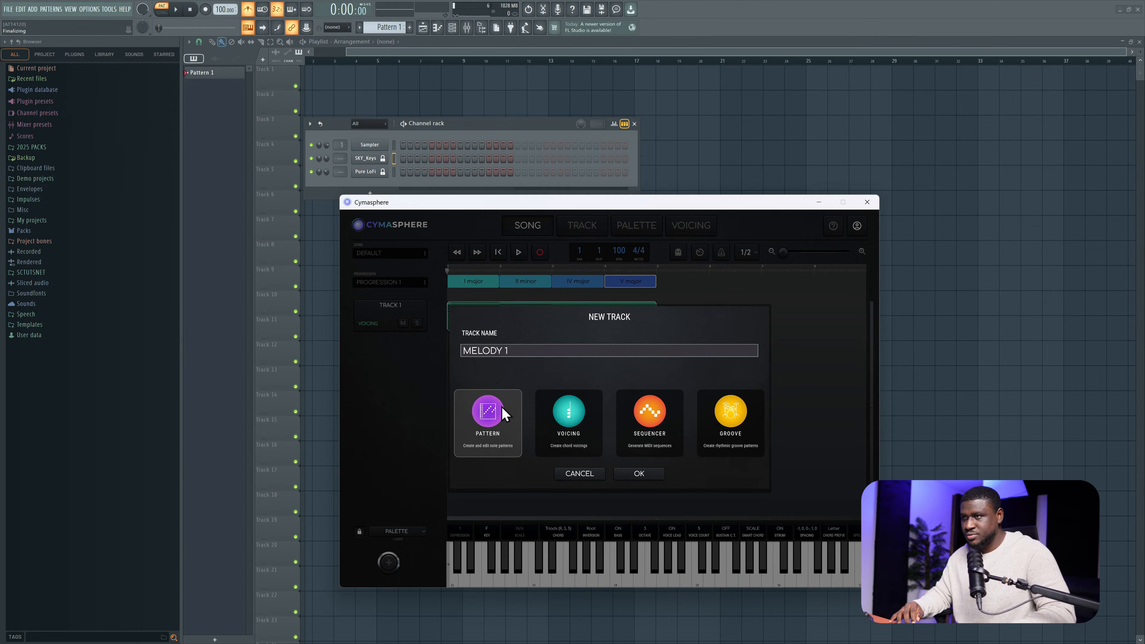
{"action": "left_click", "coordinate": [483, 418]}
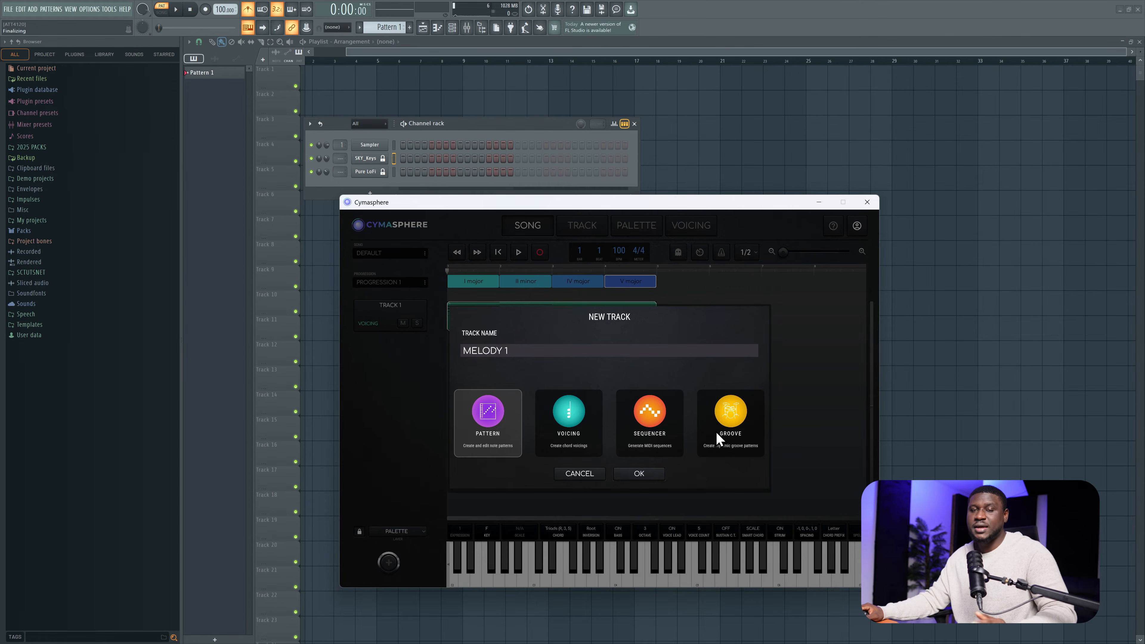
{"action": "left_click", "coordinate": [640, 475]}
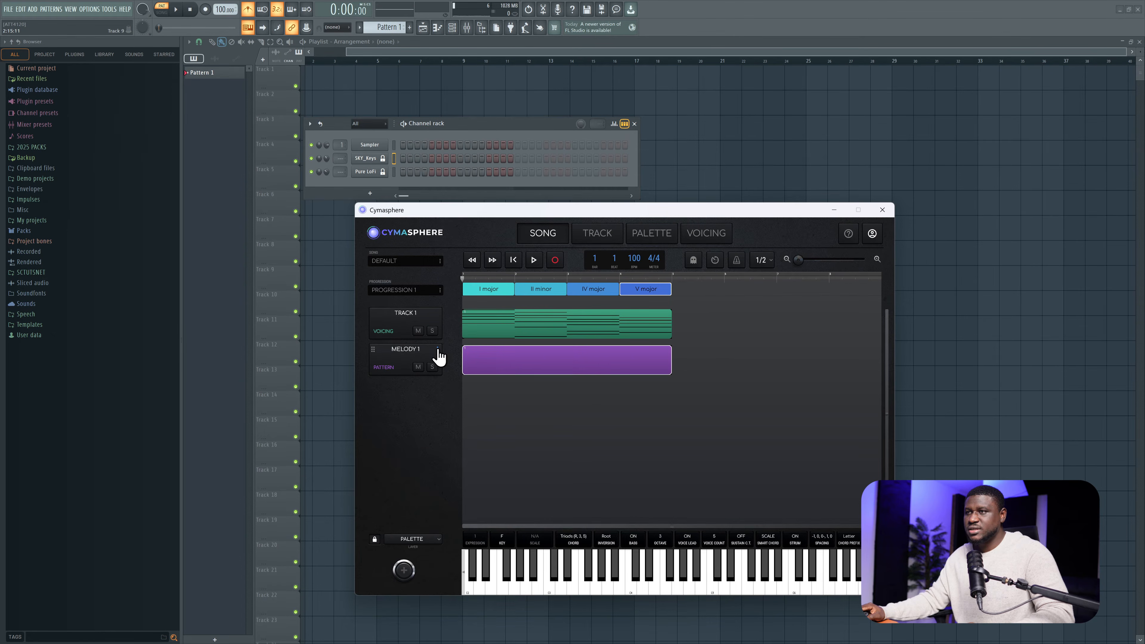
Check the voice/channel matrix of the MELODY 1 track.
{"action": "left_click", "coordinate": [438, 350]}
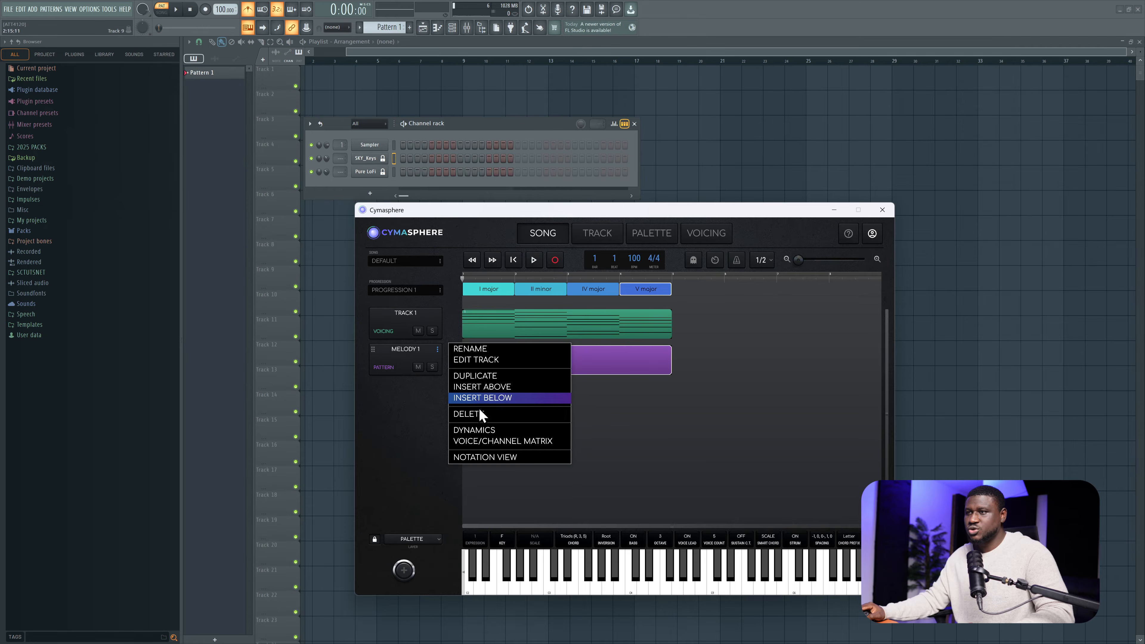
{"action": "left_click", "coordinate": [485, 441]}
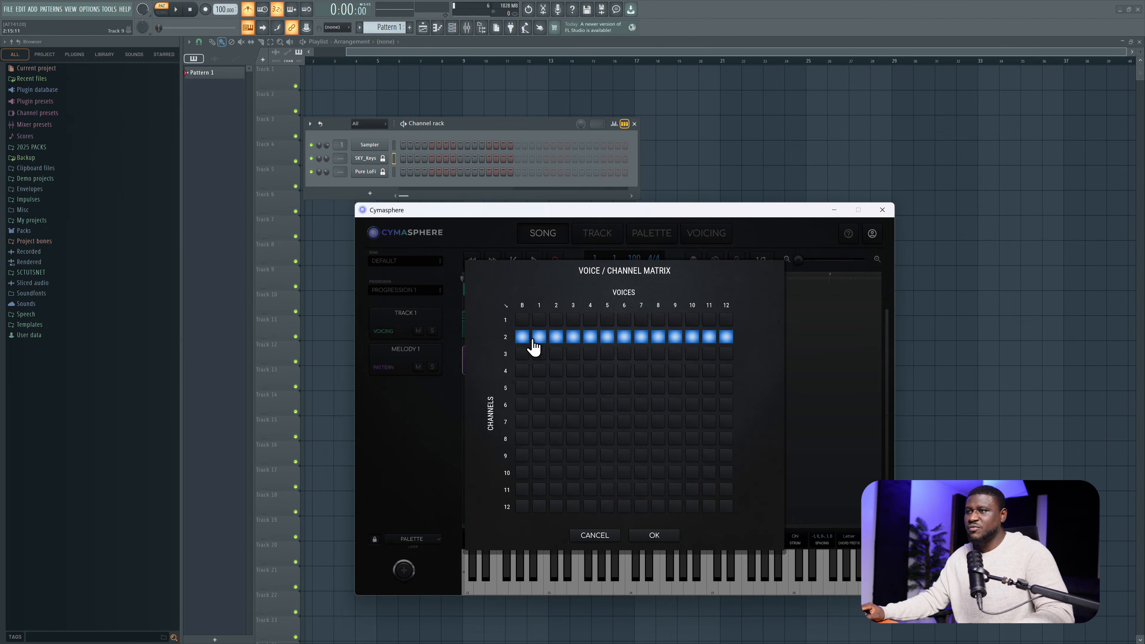
{"action": "left_click", "coordinate": [653, 536]}
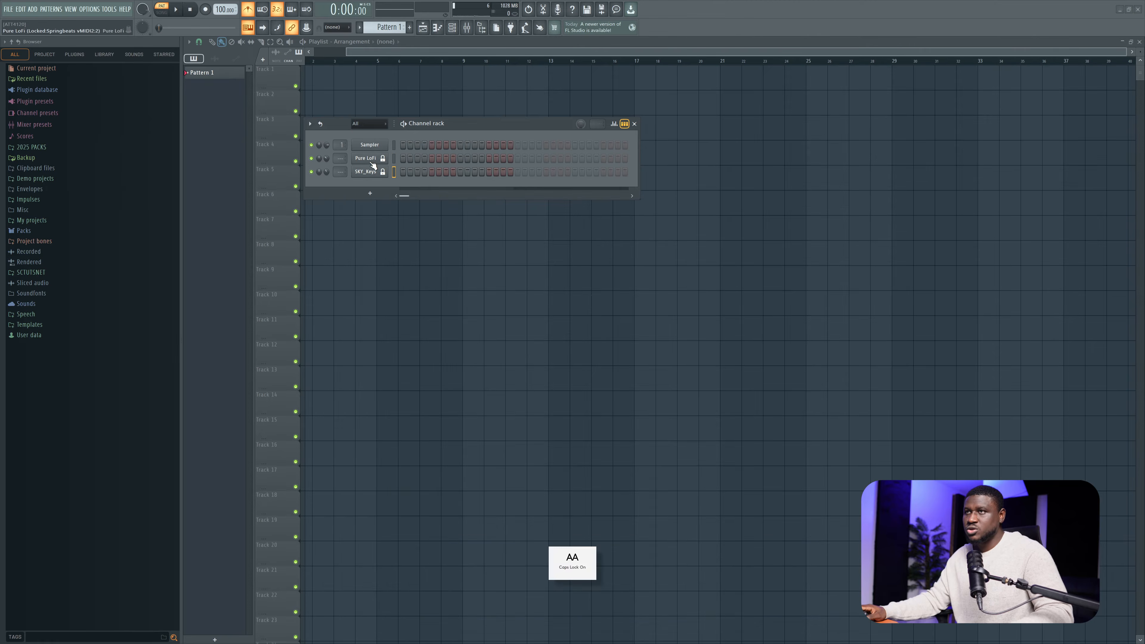
{"action": "right_click", "coordinate": [371, 160]}
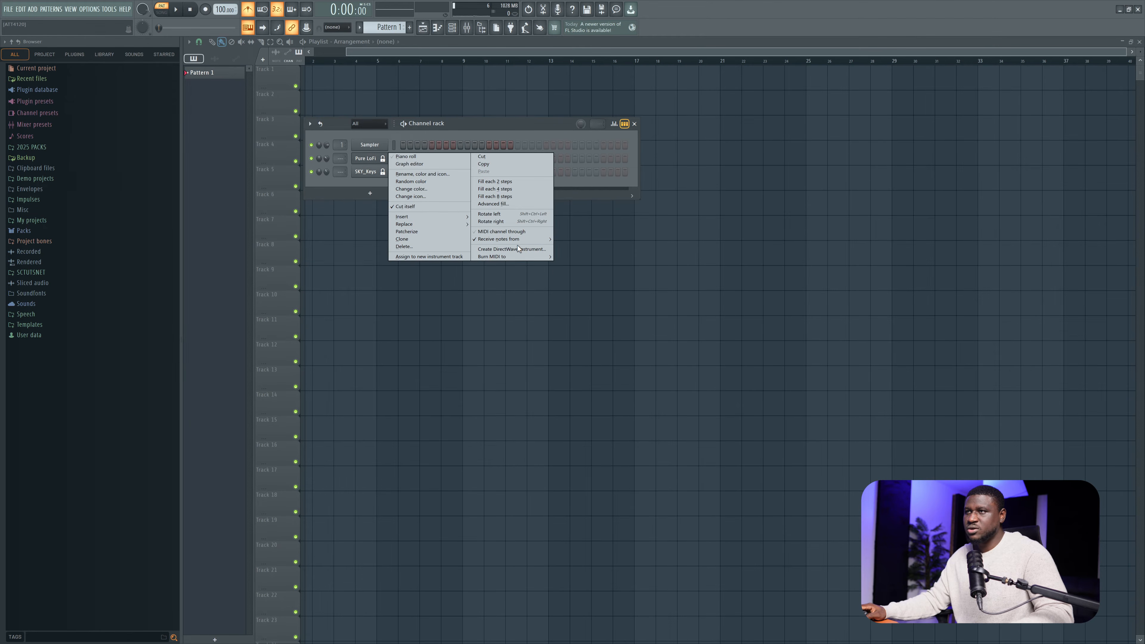
{"action": "mouse_move", "coordinate": [517, 241]}
{"action": "mouse_move", "coordinate": [600, 271]}
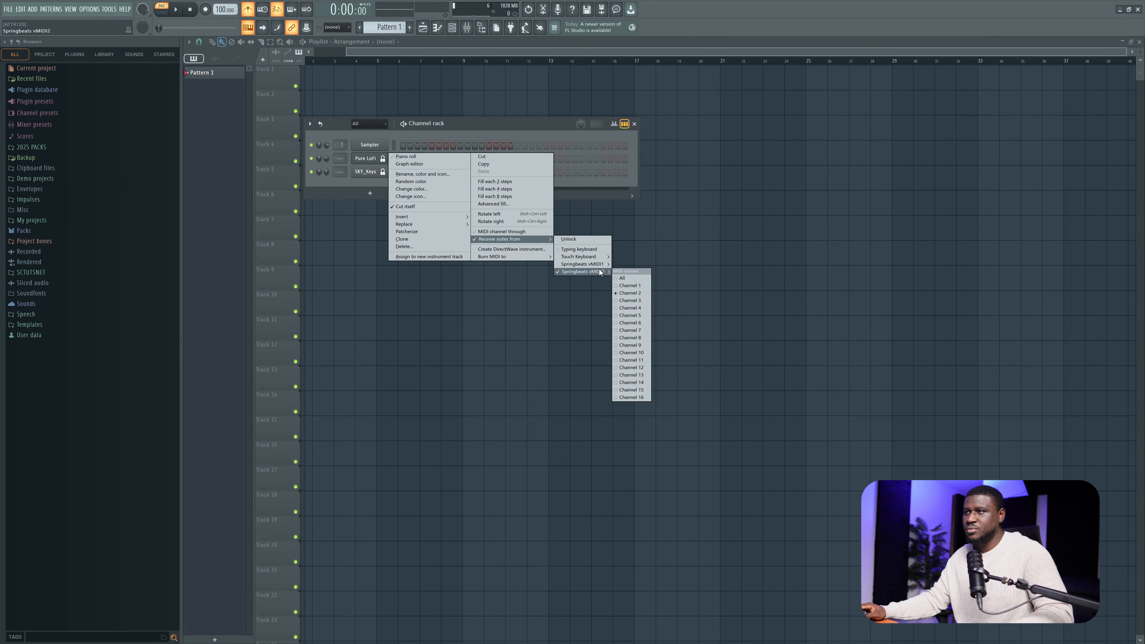
{"action": "right_click", "coordinate": [372, 174]}
{"action": "mouse_move", "coordinate": [497, 253]}
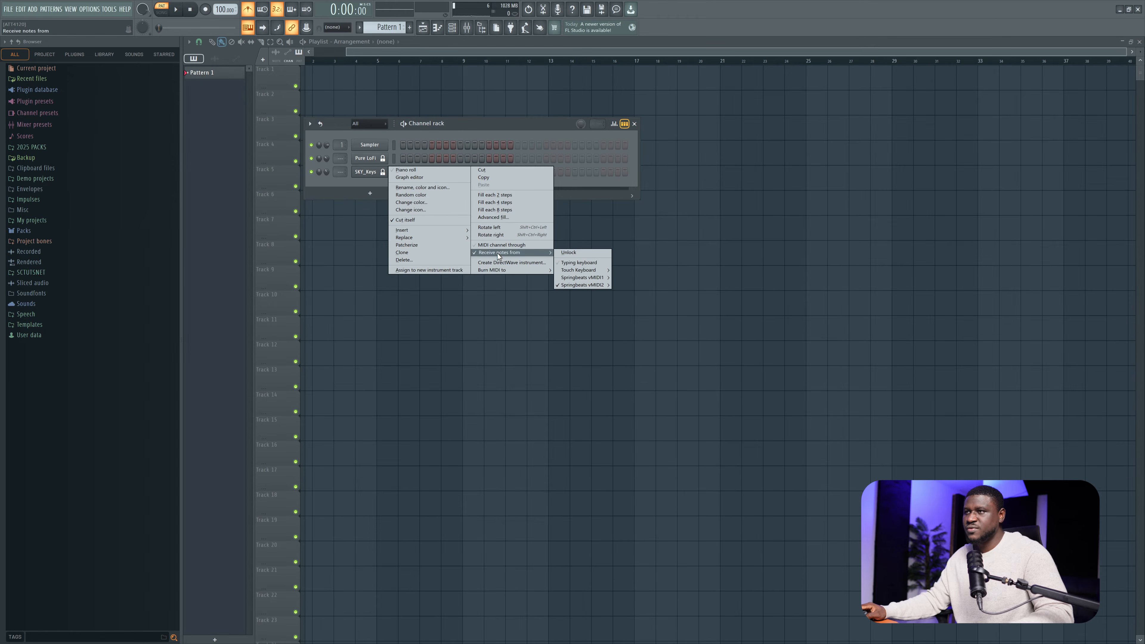
{"action": "mouse_move", "coordinate": [594, 284]}
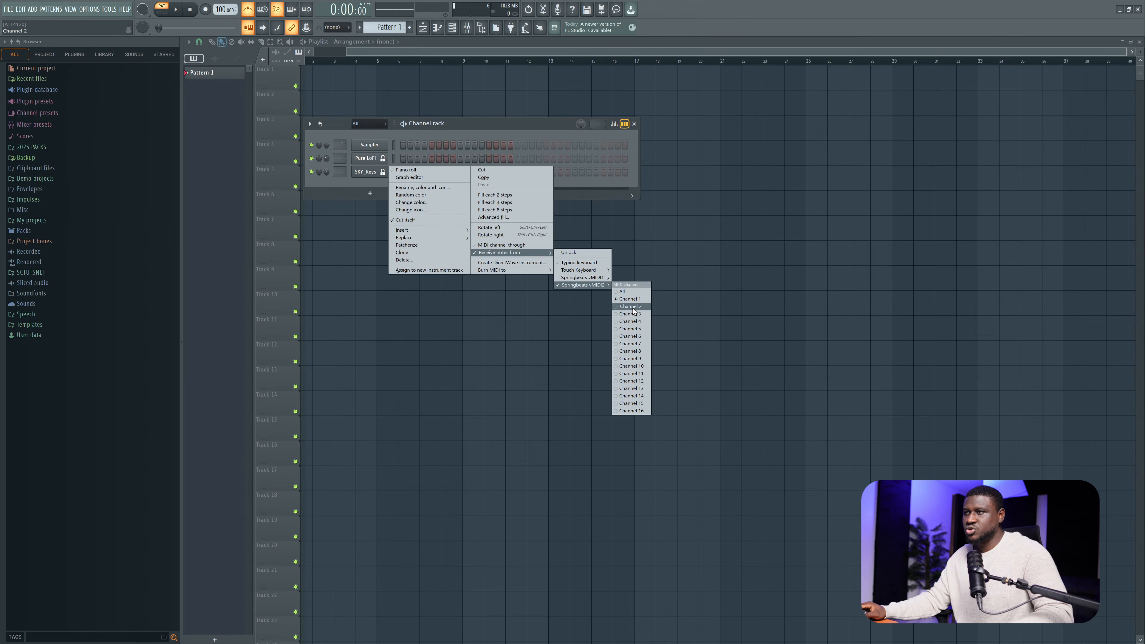
{"action": "left_click", "coordinate": [352, 179]}
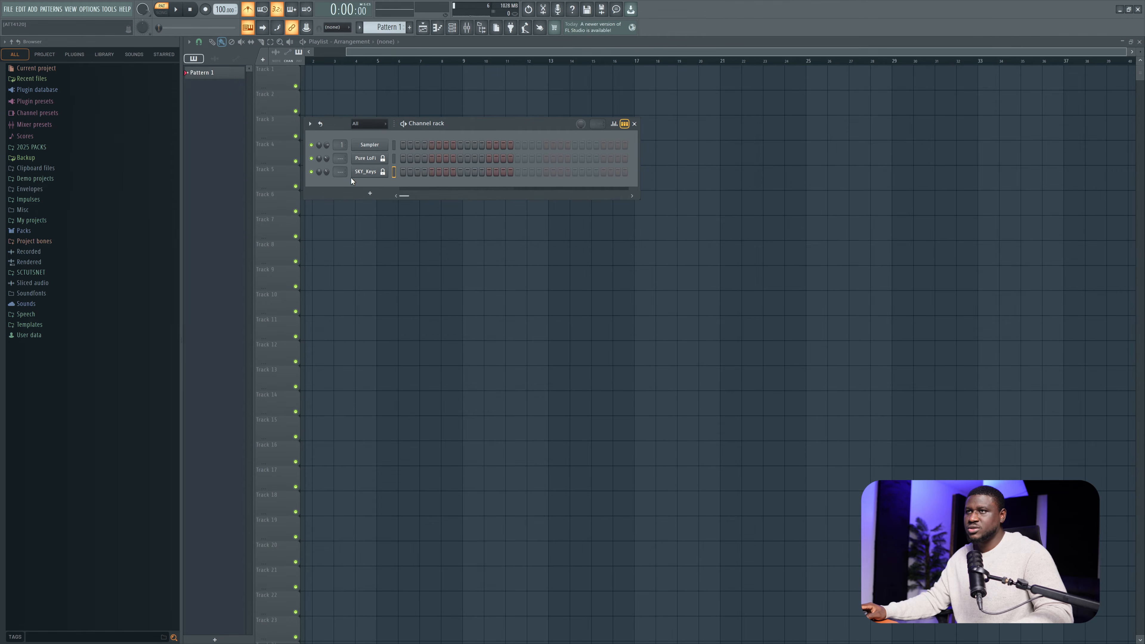
Rename the SKY_Keys channel to MELODY and the Pure LoFi channel to CHORD.
{"action": "right_click", "coordinate": [367, 174]}
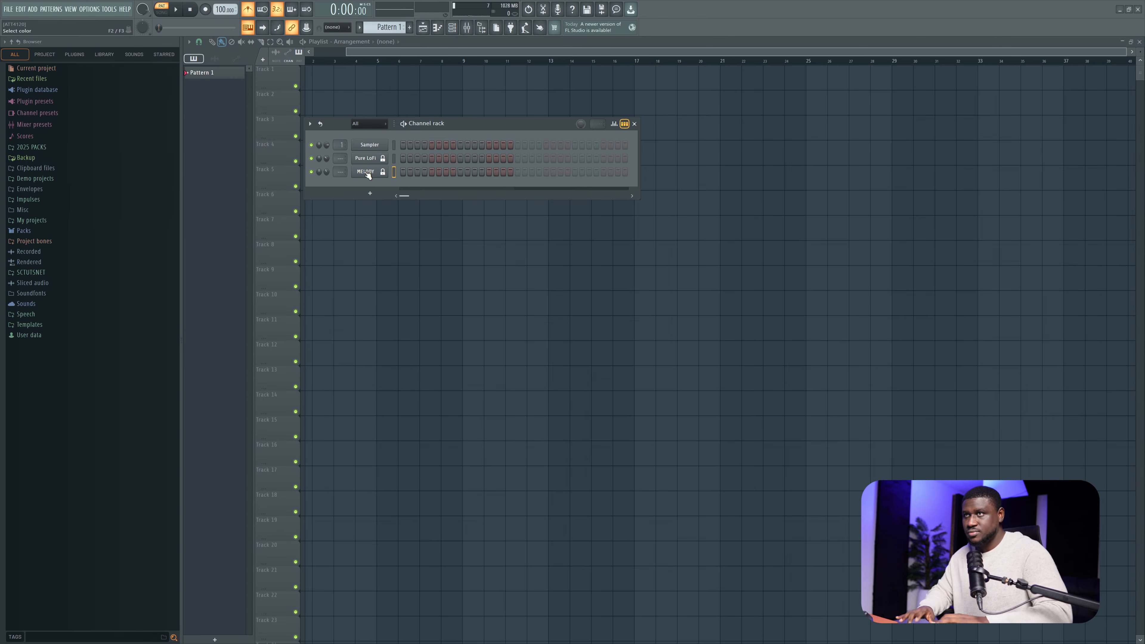
{"action": "right_click", "coordinate": [366, 157]}
{"action": "key", "text": "F2"}
{"action": "type", "text": "CHORD"}
{"action": "key", "text": "Return"}
{"action": "left_click", "coordinate": [367, 158]}
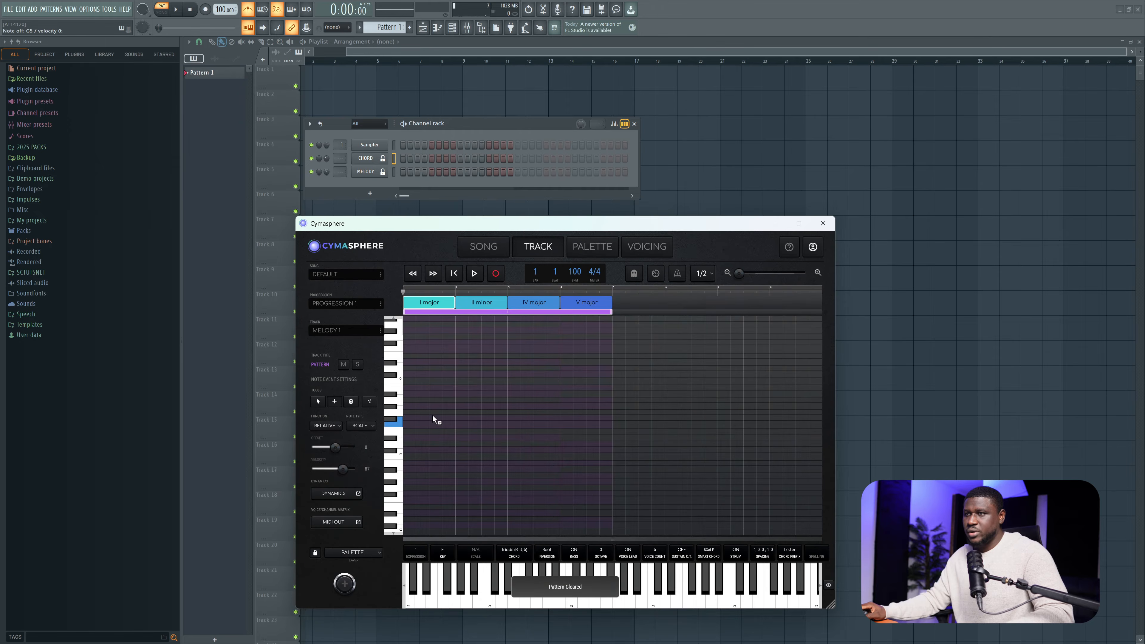
Add a half-bar note at the start of the I major chord in Cymasphere's MELODY 1 pattern and audition it.
{"action": "left_click", "coordinate": [420, 406]}
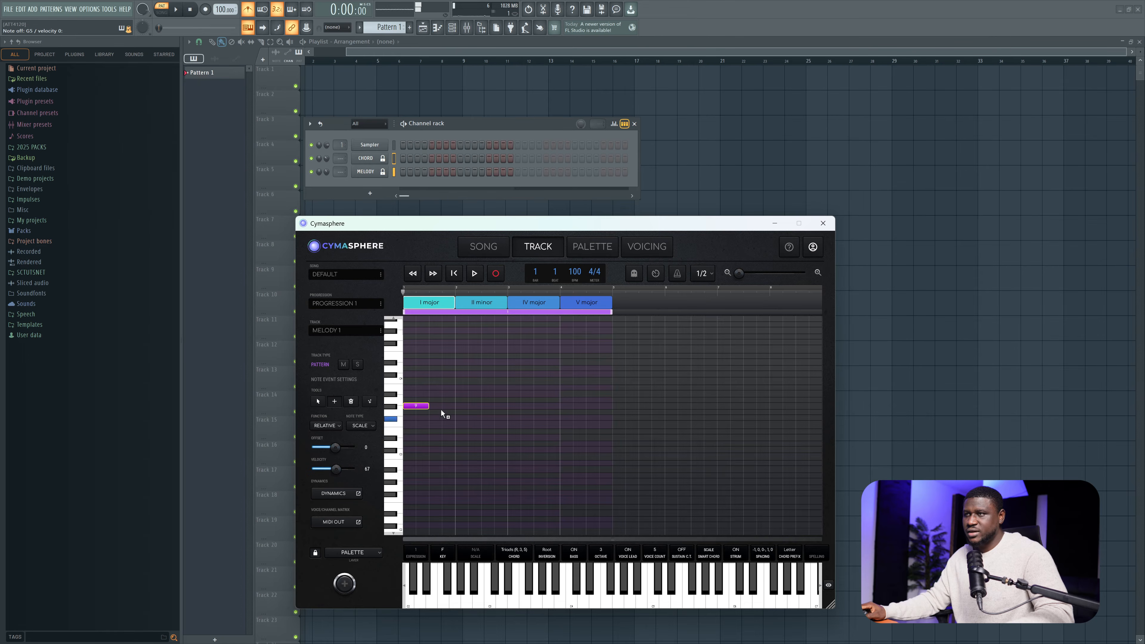
{"action": "left_click_drag", "start_coordinate": [536, 227], "coordinate": [543, 148]}
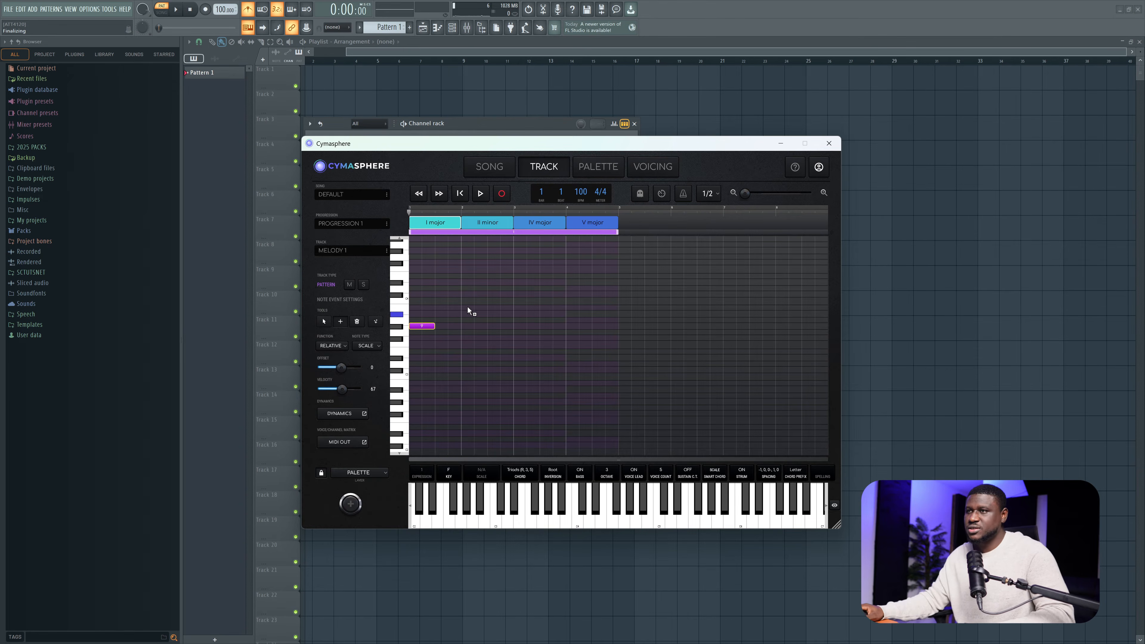
{"action": "left_click", "coordinate": [432, 327]}
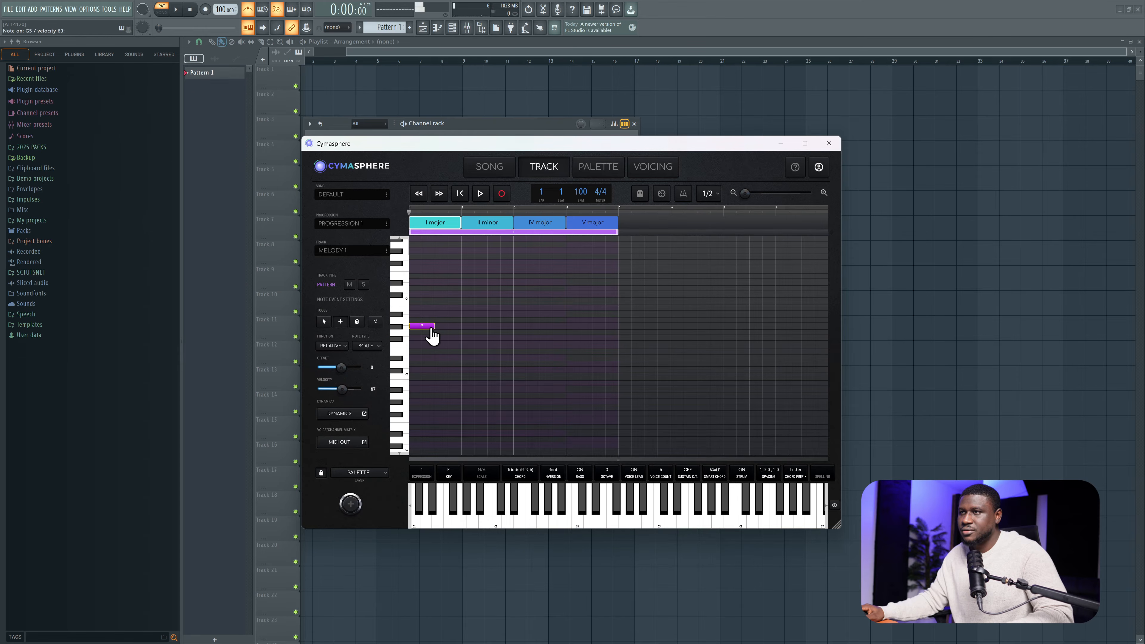
Set the grid to 1/4 and shorten the MELODY 1 note in the I major chord to one beat.
{"action": "left_click", "coordinate": [629, 237]}
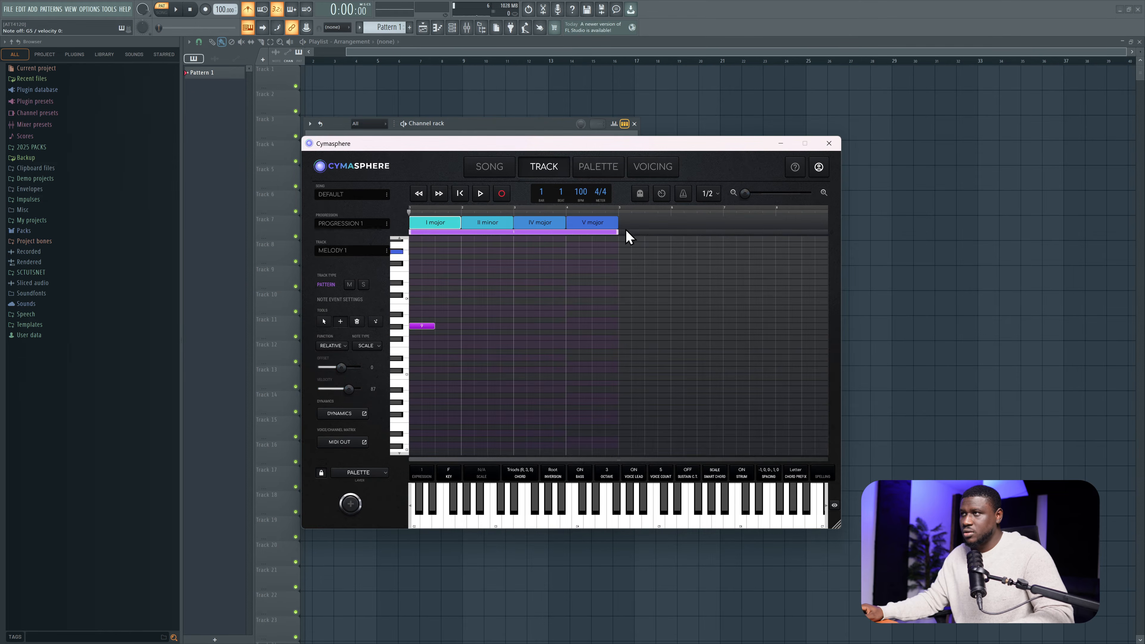
{"action": "left_click", "coordinate": [710, 199]}
{"action": "left_click", "coordinate": [713, 263]}
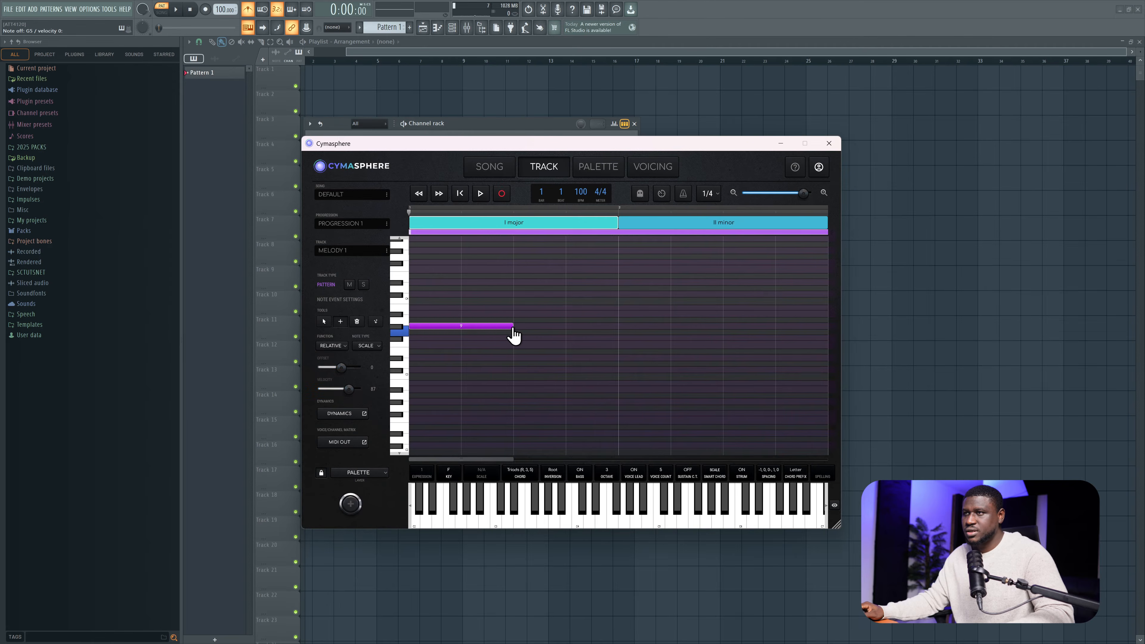
{"action": "left_click_drag", "start_coordinate": [512, 328], "coordinate": [481, 328]}
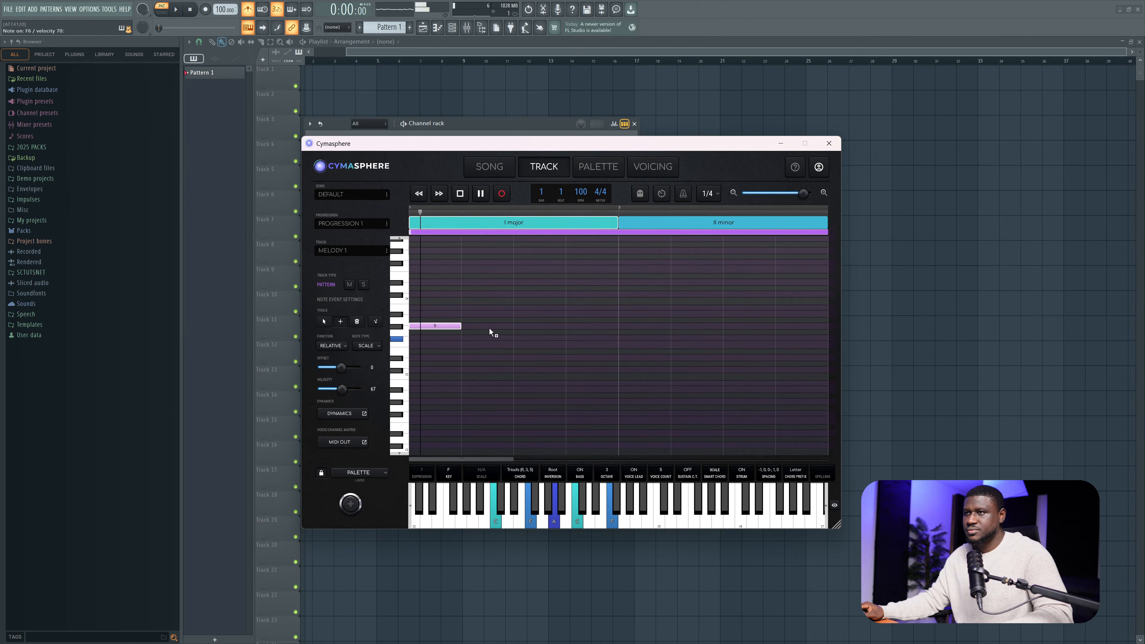
Add one-beat melody notes at the start of the II minor and IV major chords, each lower than the previous one.
{"action": "scroll", "coordinate": [525, 337], "scroll_direction": "up", "scroll_amount": 3}
{"action": "left_click", "coordinate": [601, 408]}
{"action": "left_click_drag", "start_coordinate": [602, 411], "coordinate": [631, 414]}
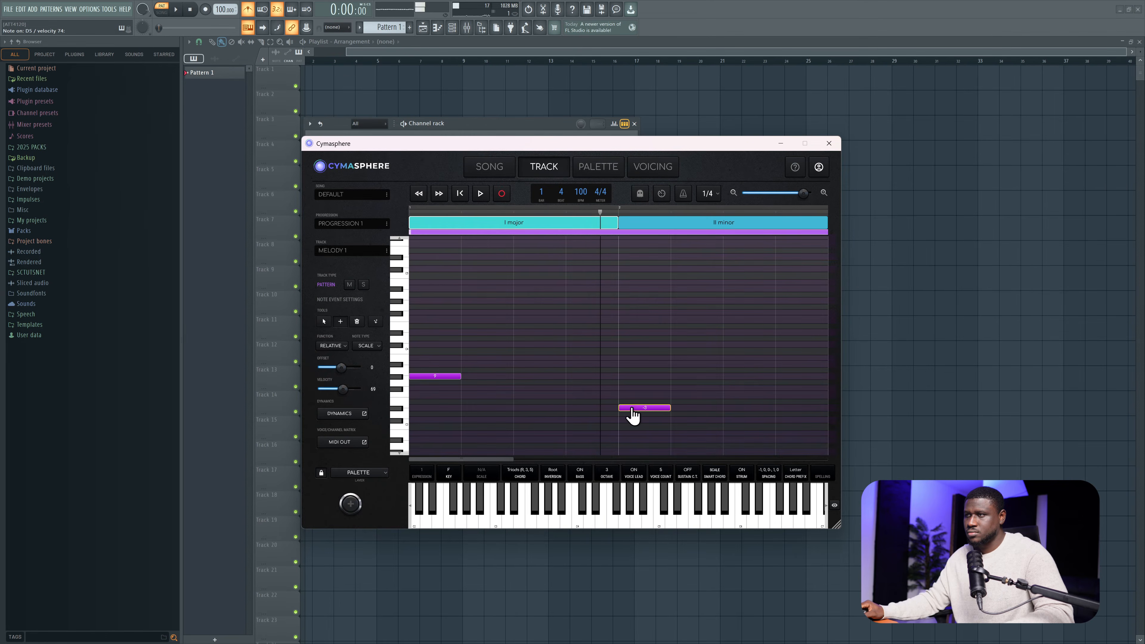
{"action": "key", "text": "space"}
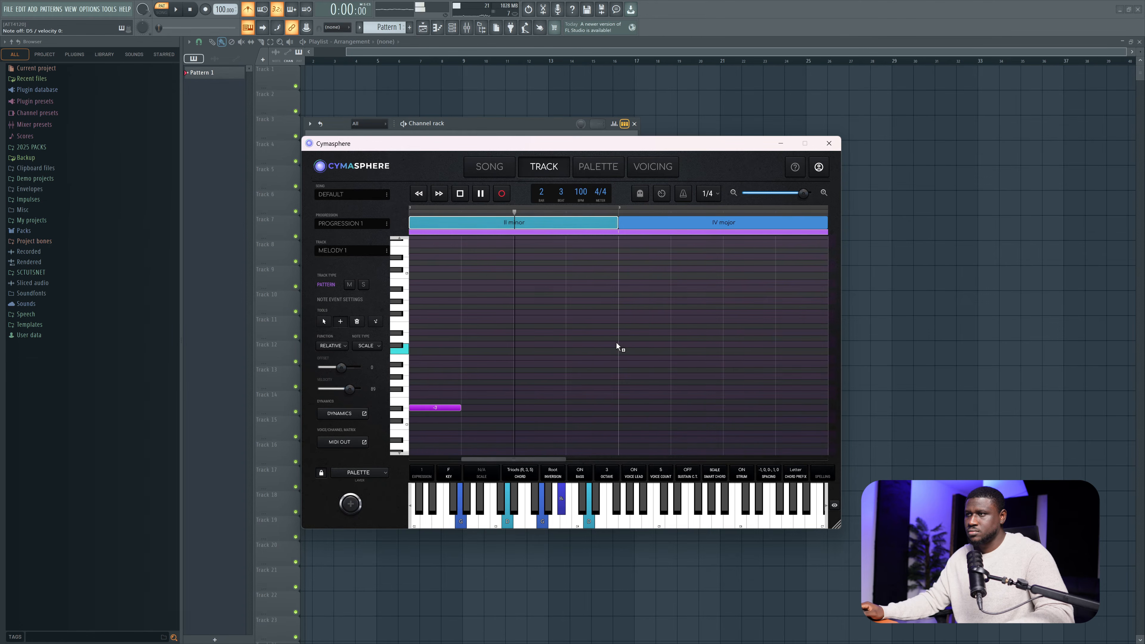
{"action": "scroll", "coordinate": [618, 352], "scroll_direction": "down", "scroll_amount": 2}
{"action": "left_click", "coordinate": [586, 420]}
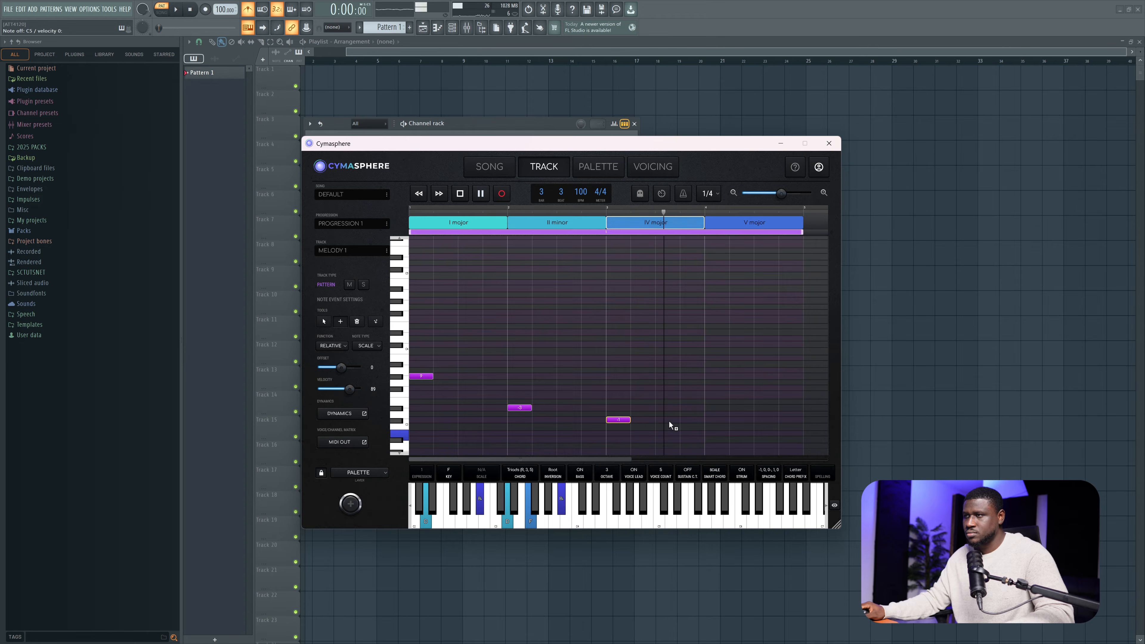
Add a one-beat melody note at the start of the V major chord and play the whole progression.
{"action": "key", "text": "space"}
{"action": "left_click", "coordinate": [702, 395]}
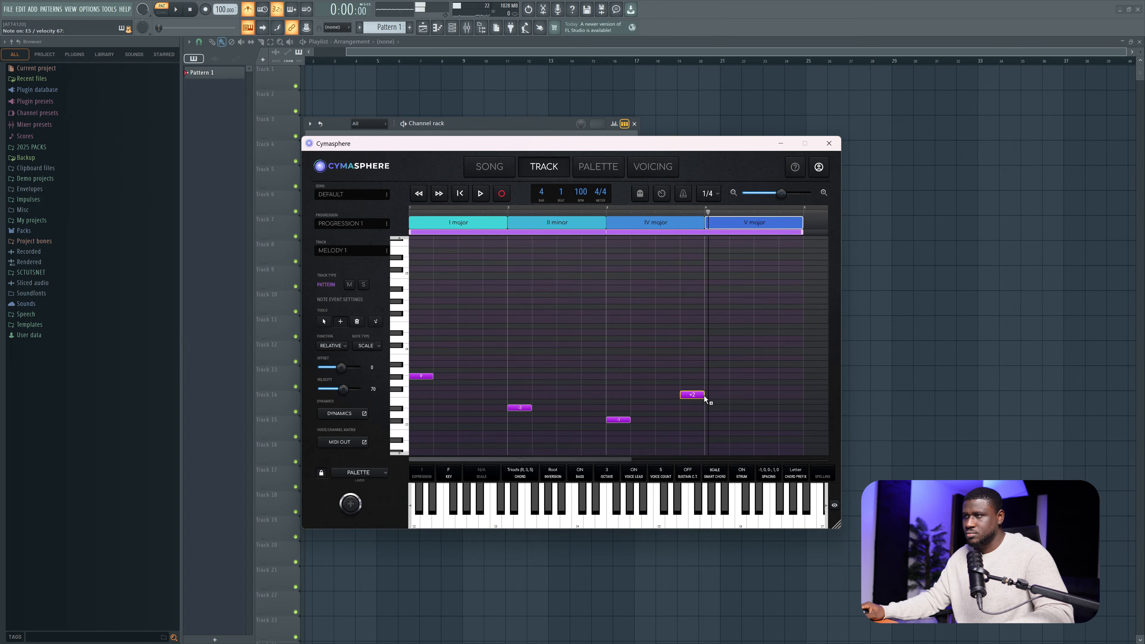
{"action": "left_click_drag", "start_coordinate": [705, 399], "coordinate": [713, 399]}
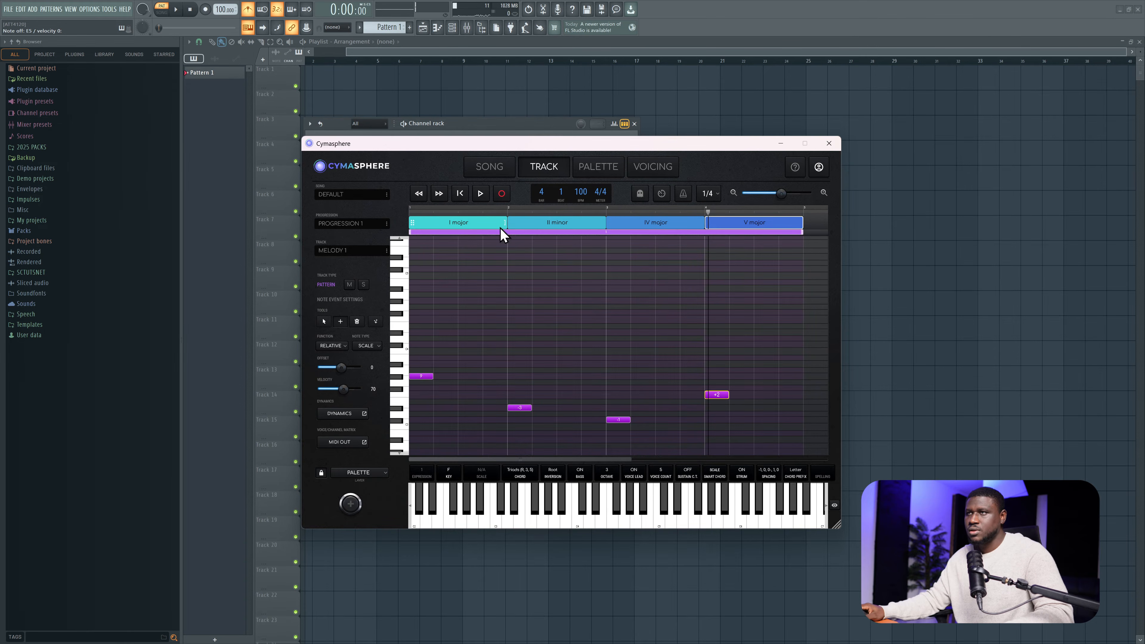
{"action": "key", "text": "space"}
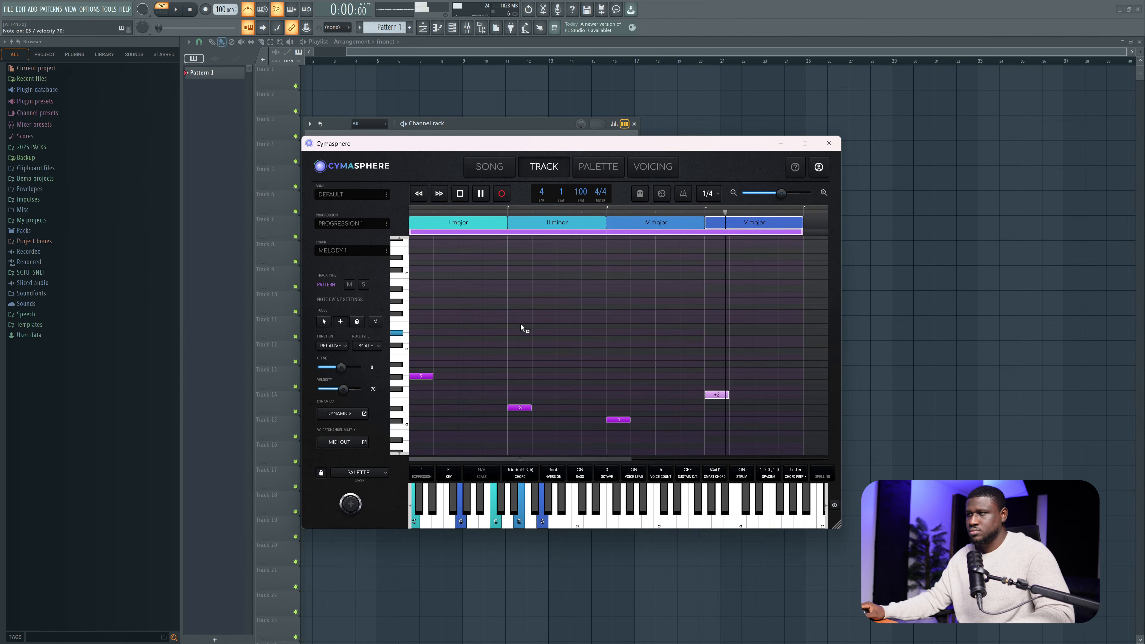
{"action": "key", "text": "space"}
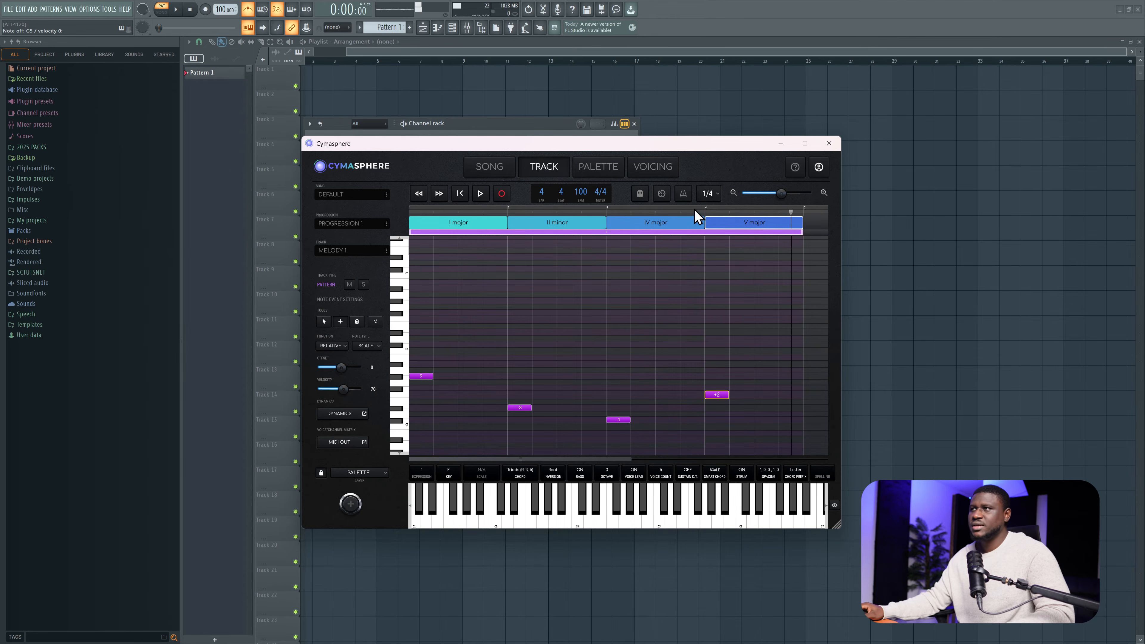
Add a new pattern track to the song and name it BASS.
{"action": "left_click_drag", "start_coordinate": [715, 146], "coordinate": [720, 153]}
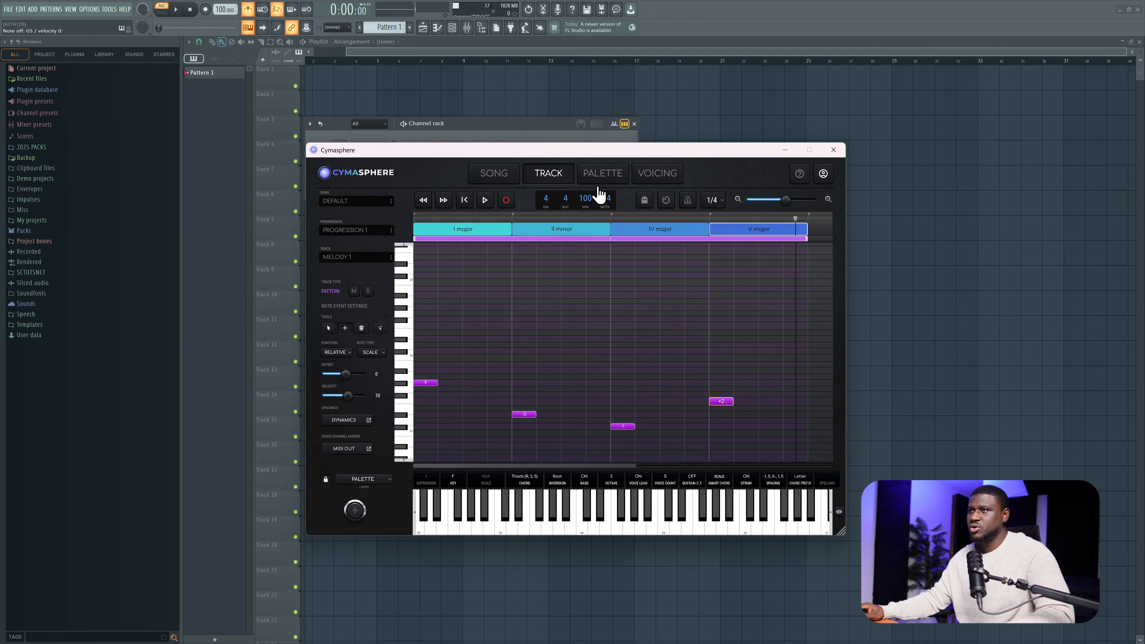
{"action": "left_click", "coordinate": [487, 180]}
{"action": "left_click", "coordinate": [519, 339]}
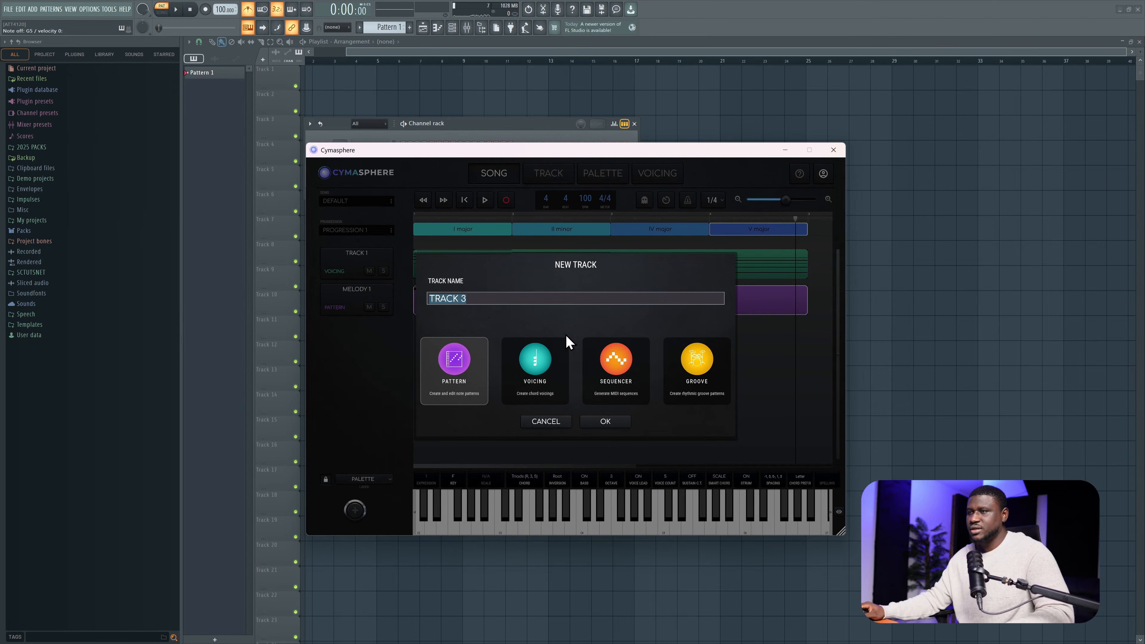
{"action": "left_click", "coordinate": [446, 369]}
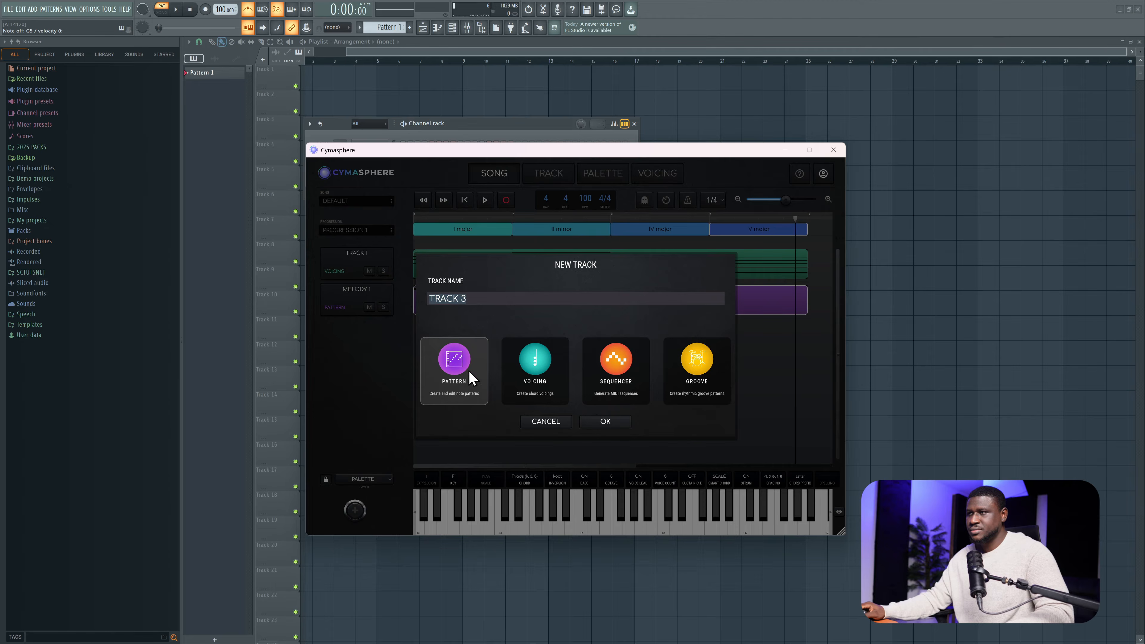
{"action": "key", "text": "Return"}
{"action": "double_click", "coordinate": [351, 327]}
{"action": "type", "text": "BASS"}
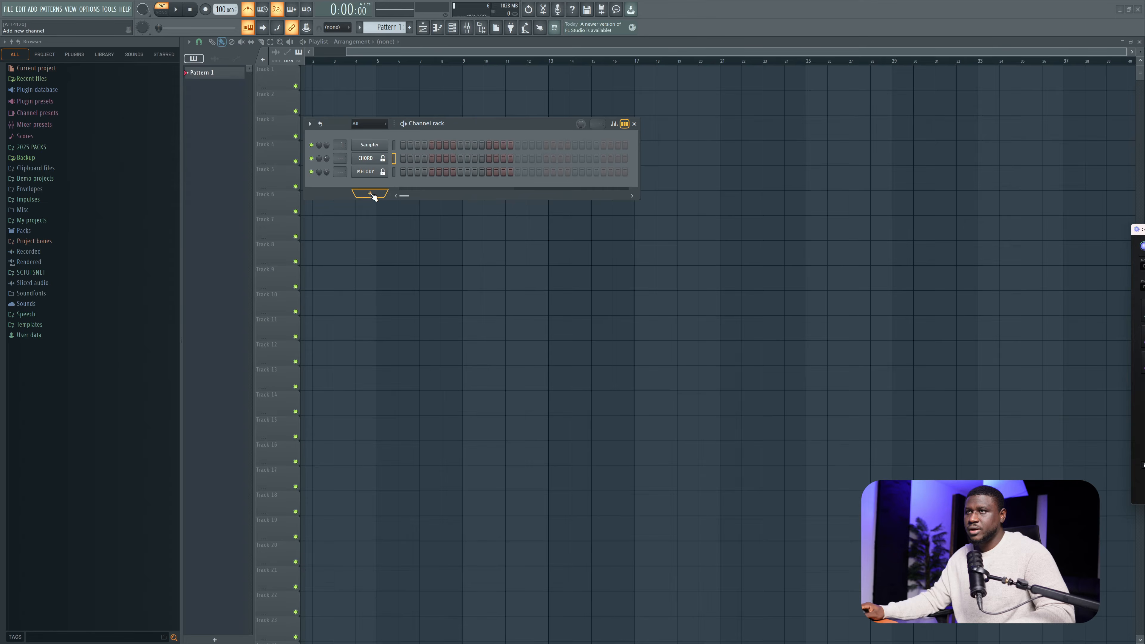
{"action": "left_click", "coordinate": [371, 194]}
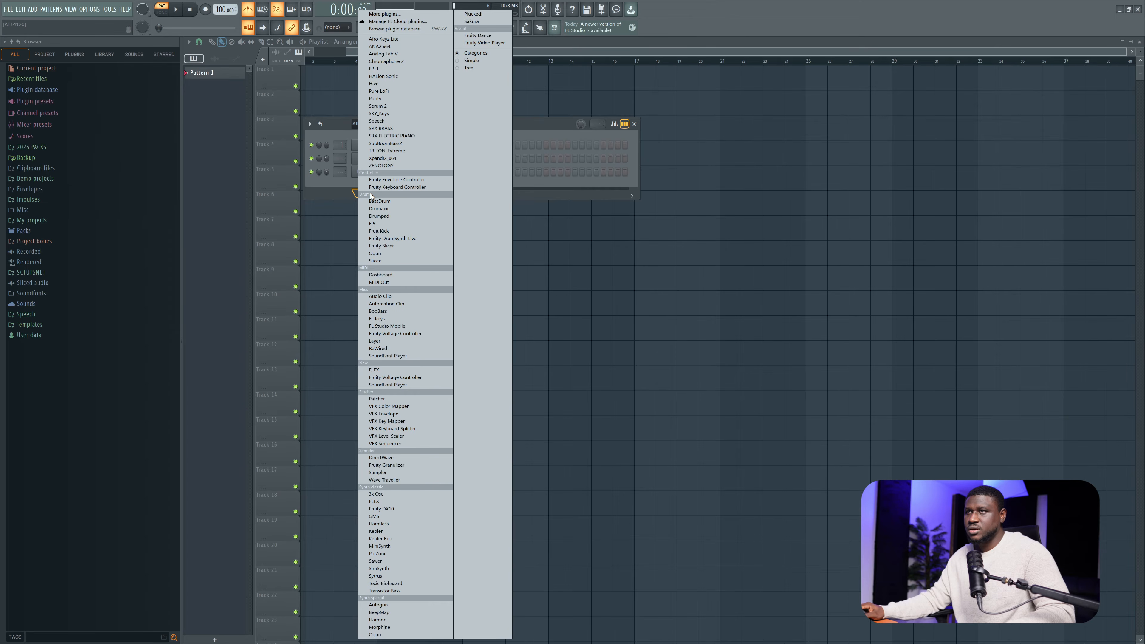
{"action": "left_click", "coordinate": [388, 151]}
{"action": "left_click", "coordinate": [437, 427]}
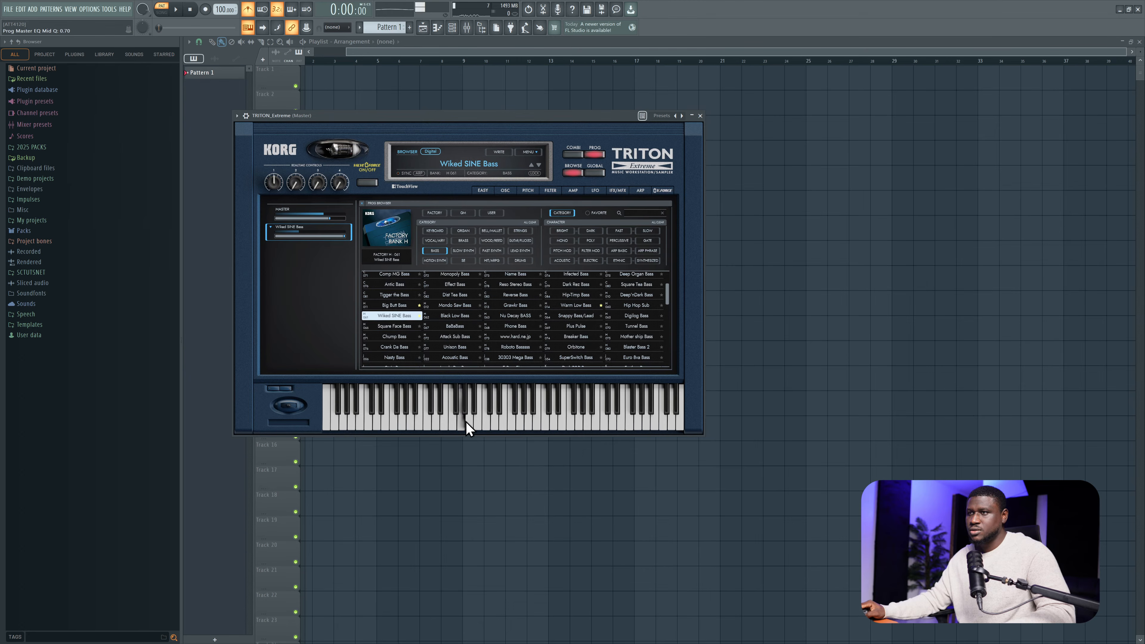
{"action": "left_click", "coordinate": [700, 116]}
Set the TRITON_Extreme channel to receive notes from its own Springbeats vMIDI2 channel.
{"action": "right_click", "coordinate": [366, 189]}
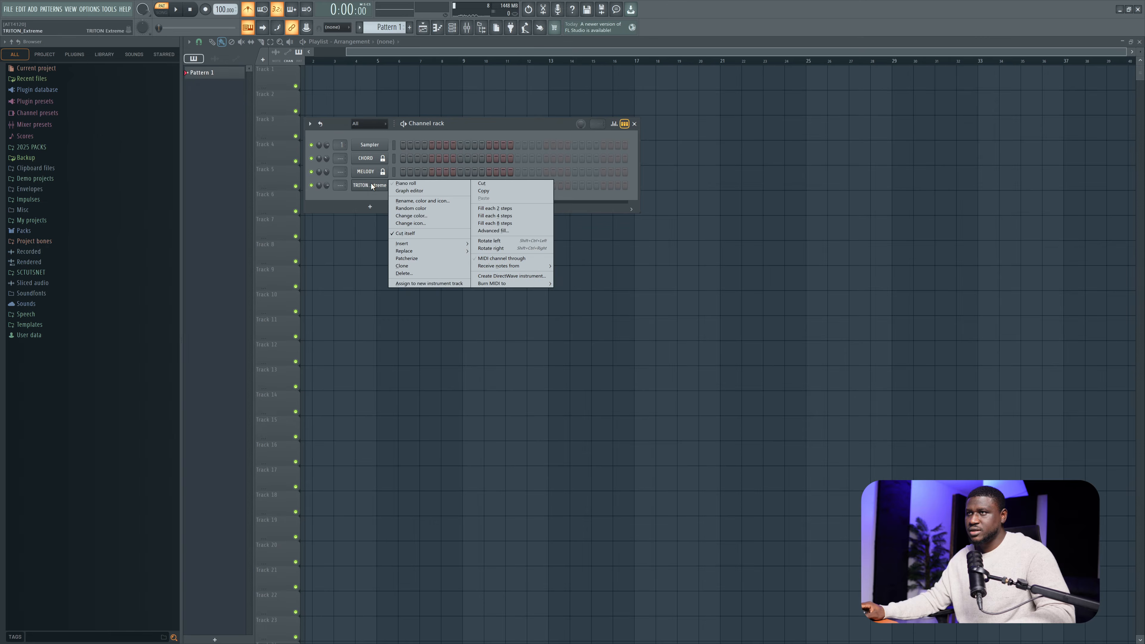
{"action": "mouse_move", "coordinate": [529, 266]}
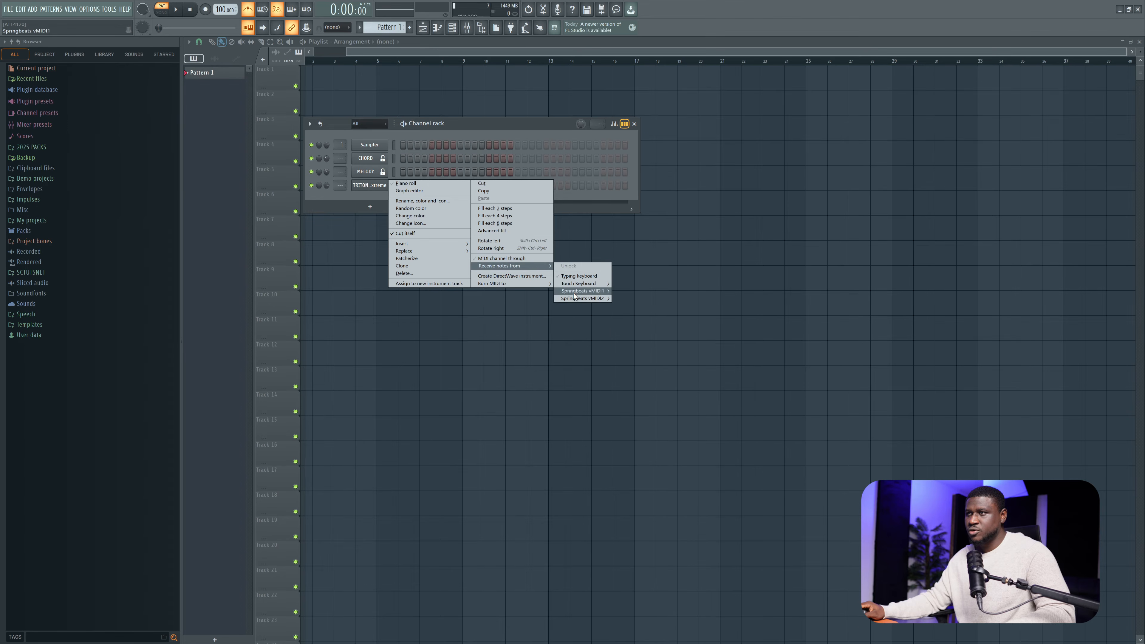
{"action": "mouse_move", "coordinate": [585, 297]}
{"action": "left_click", "coordinate": [630, 328]}
In Cymasphere, route all voices of the BASS track to channel 3 only in the voice/channel matrix, turning off channel 1.
{"action": "left_click_drag", "start_coordinate": [1144, 234], "coordinate": [510, 215]}
{"action": "left_click", "coordinate": [328, 386]}
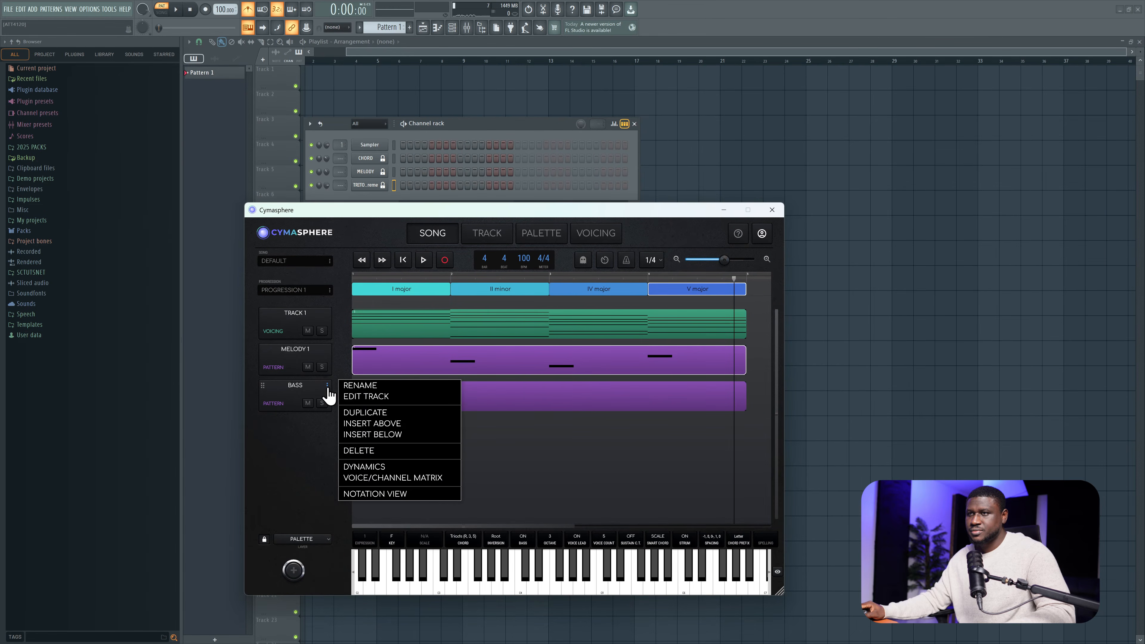
{"action": "left_click", "coordinate": [379, 477]}
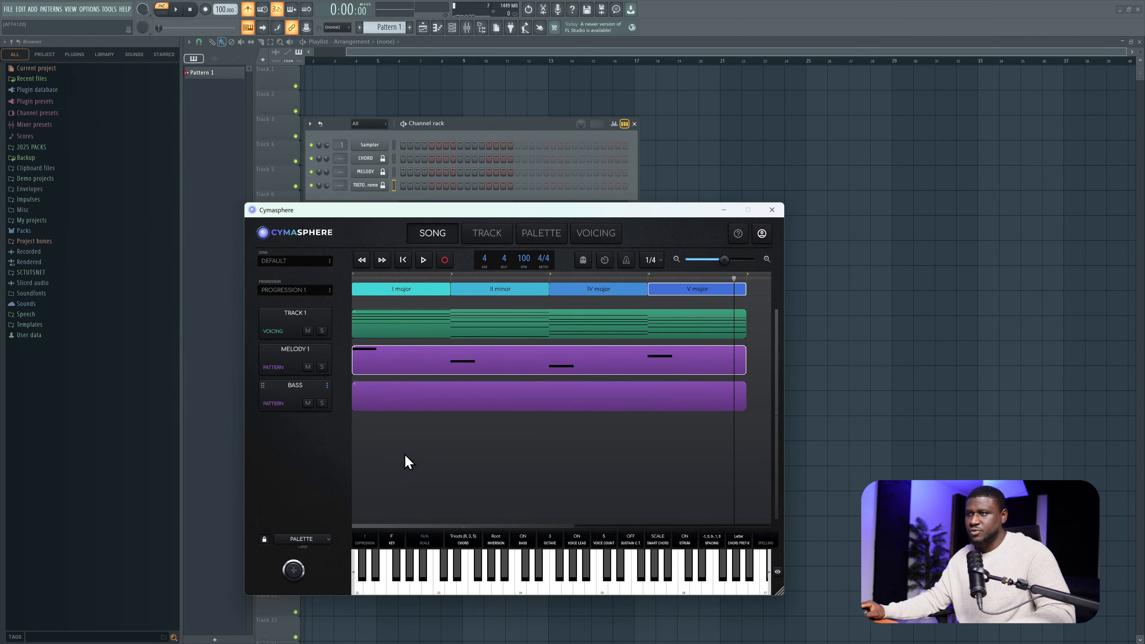
{"action": "left_click", "coordinate": [396, 354]}
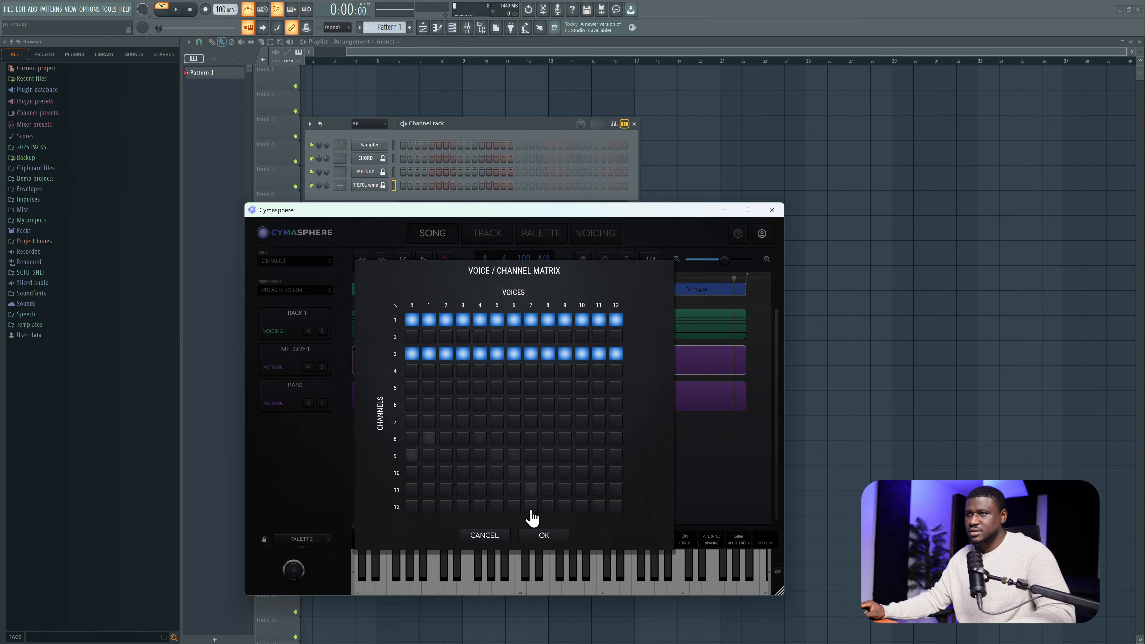
{"action": "left_click", "coordinate": [395, 320]}
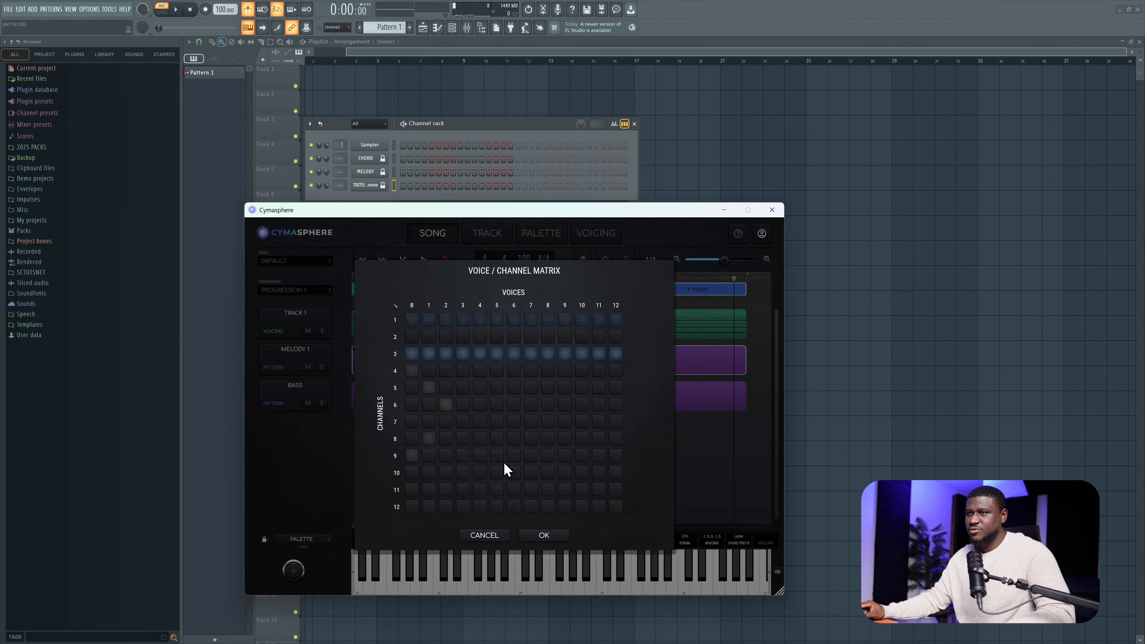
{"action": "left_click", "coordinate": [542, 534]}
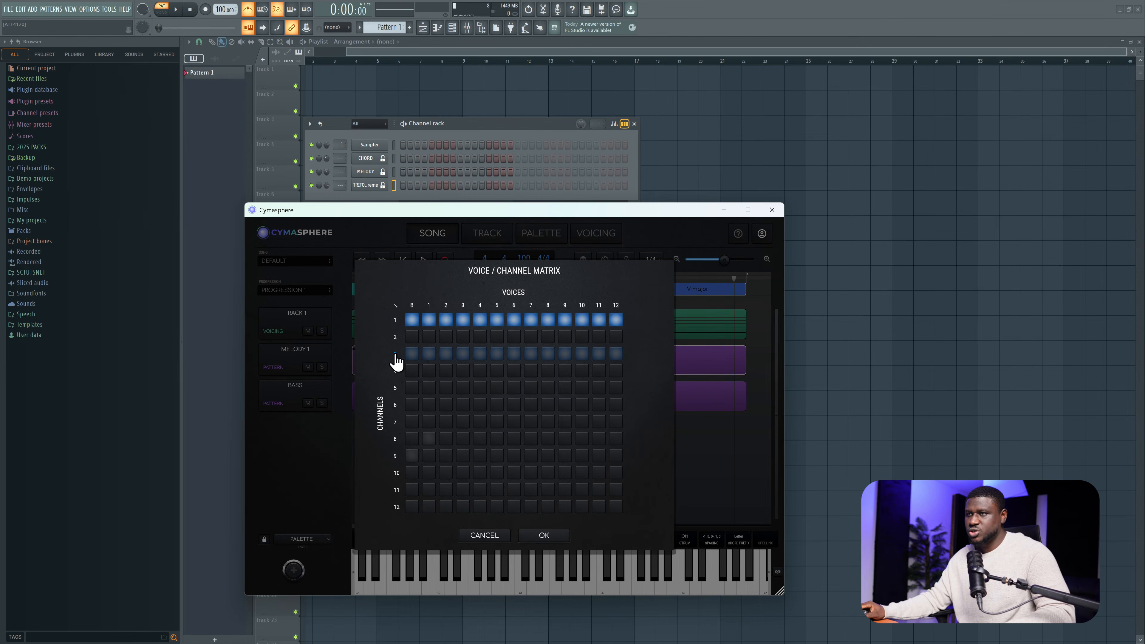
{"action": "left_click", "coordinate": [396, 357]}
{"action": "left_click", "coordinate": [397, 322]}
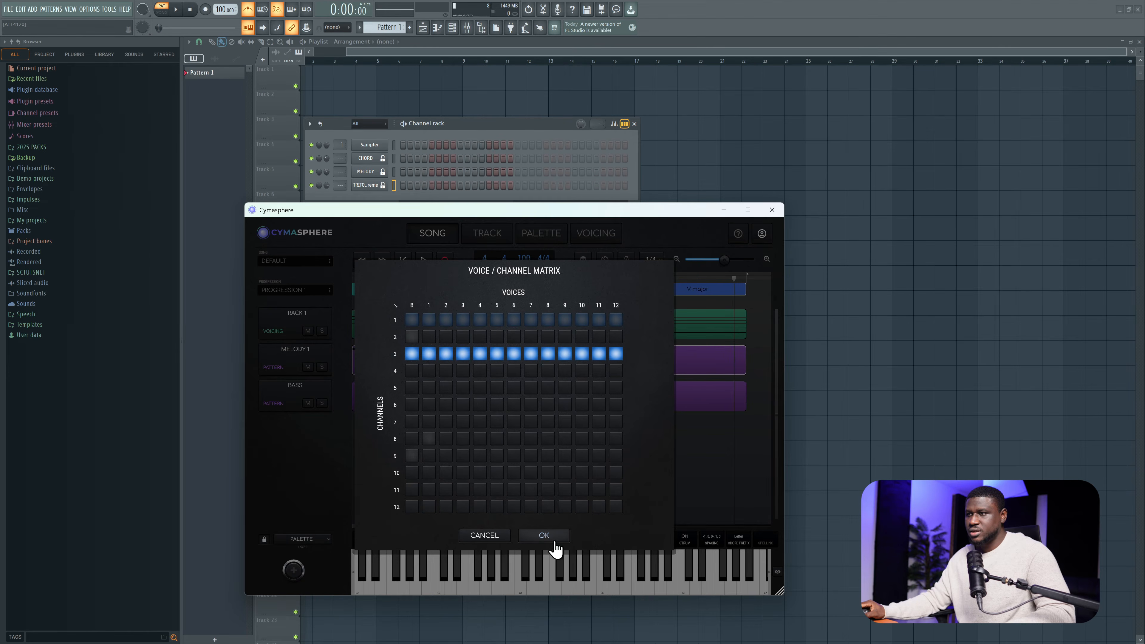
{"action": "left_click", "coordinate": [545, 536]}
Draw one full-bar, rising bass note under each of the four chords in the BASS pattern and play the arrangement.
{"action": "double_click", "coordinate": [400, 396]}
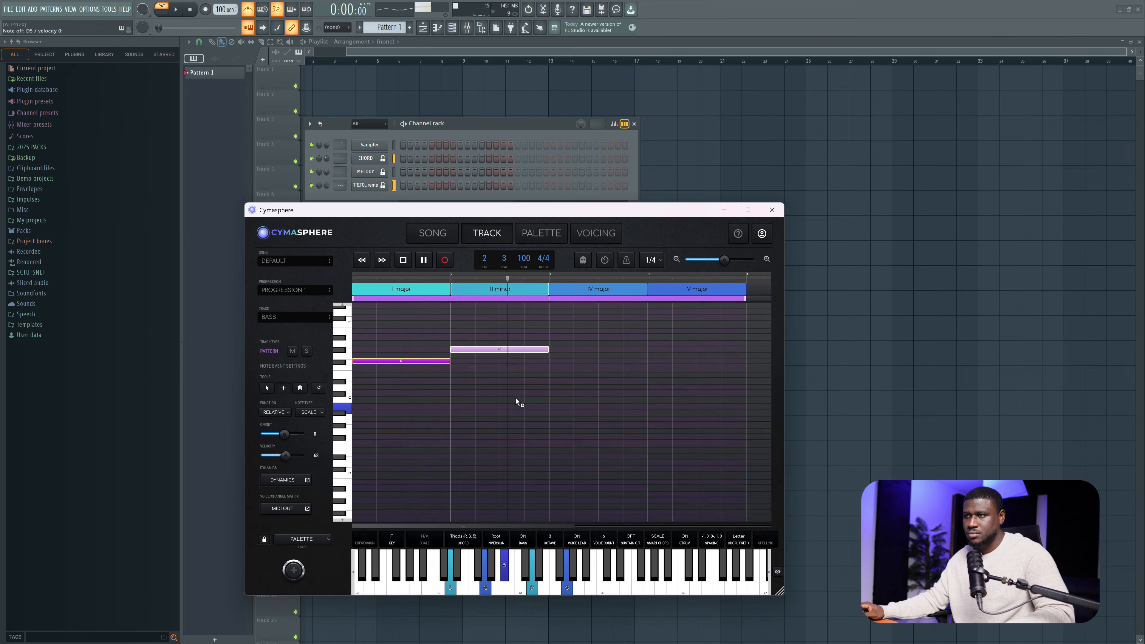
{"action": "key", "text": "space"}
{"action": "left_click", "coordinate": [550, 369]}
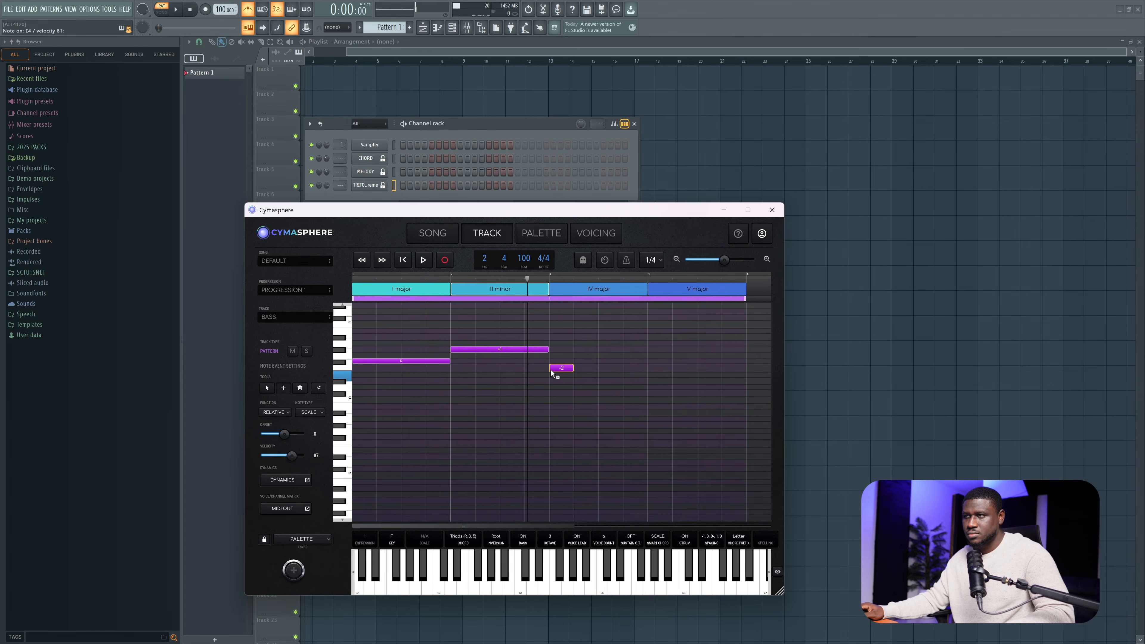
{"action": "left_click_drag", "start_coordinate": [560, 369], "coordinate": [635, 343]}
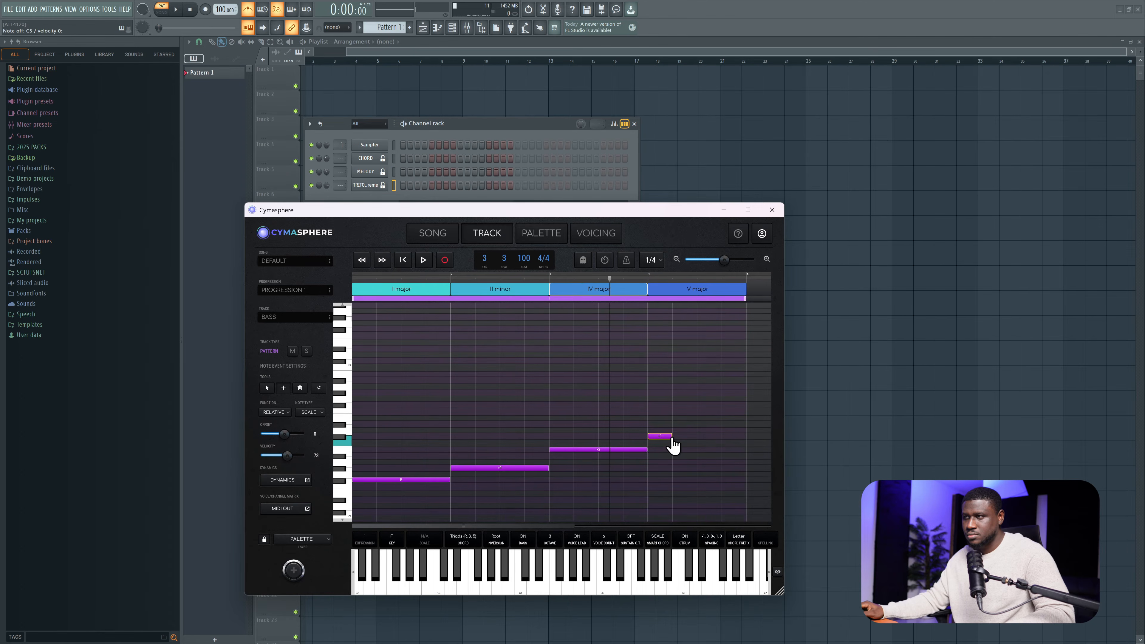
{"action": "left_click_drag", "start_coordinate": [673, 445], "coordinate": [747, 449]}
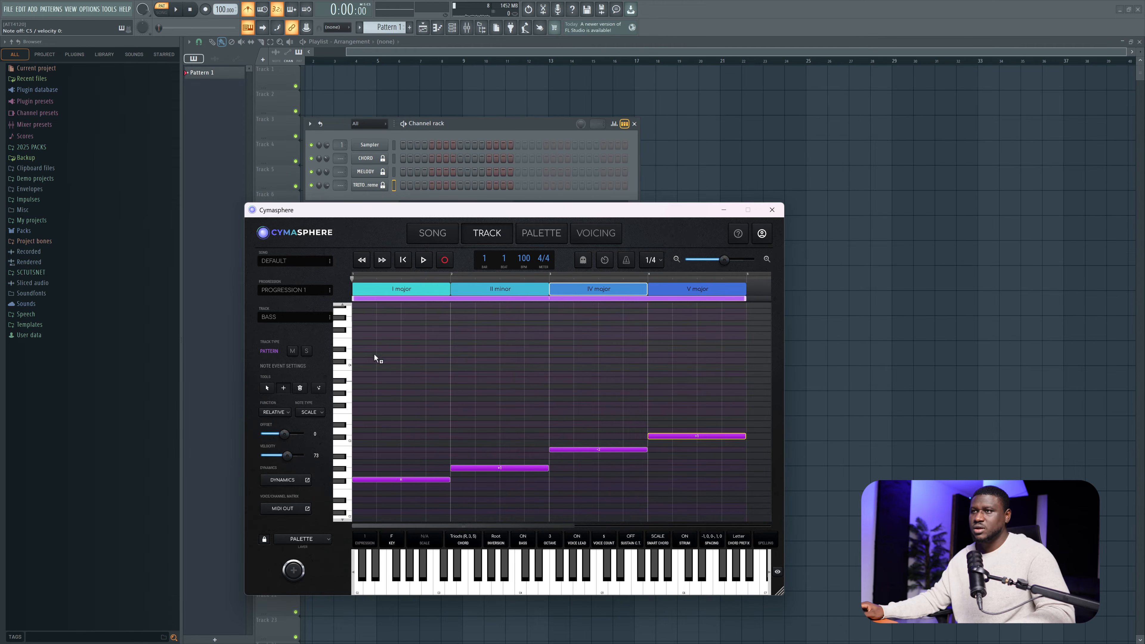
{"action": "left_click", "coordinate": [424, 260]}
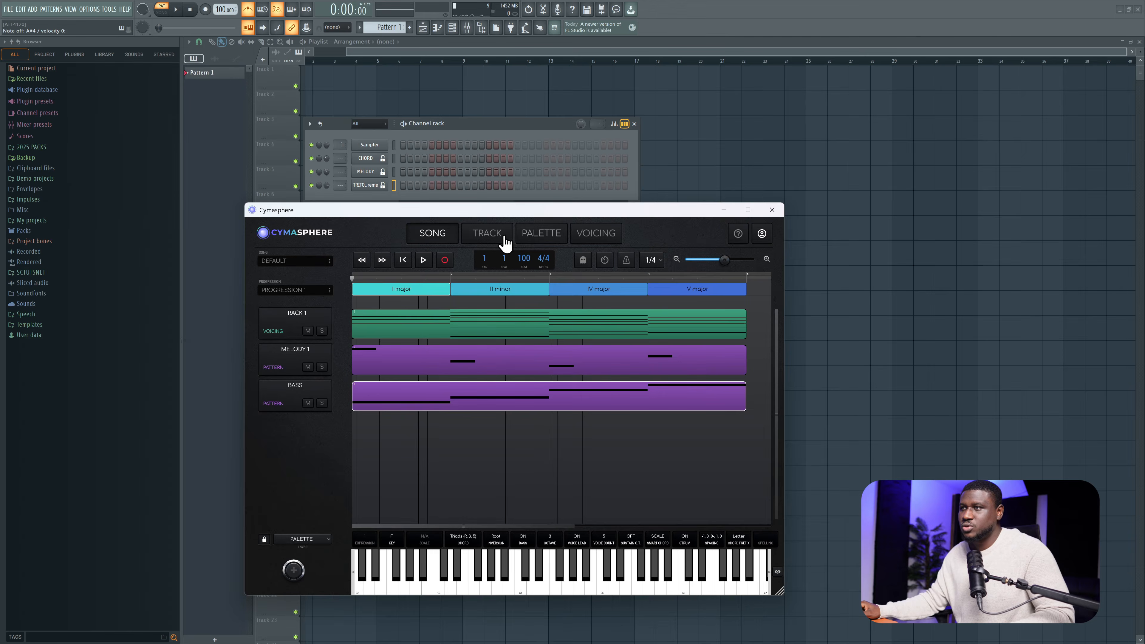
Audition the II minor chord in the palette view and look at it in the BASS pattern.
{"action": "left_click", "coordinate": [543, 238]}
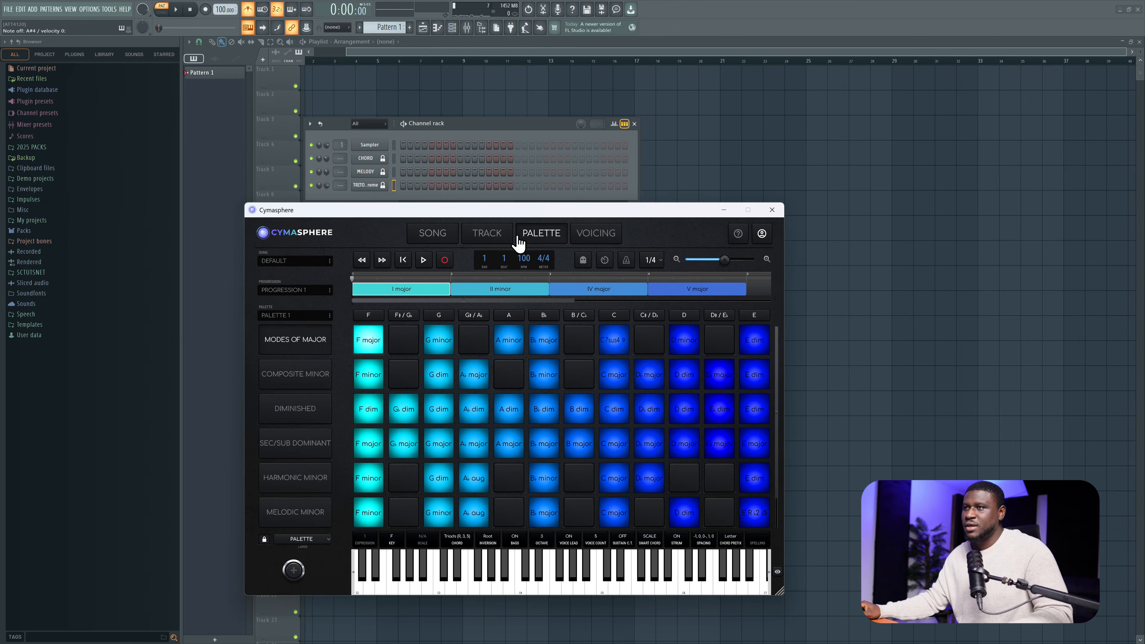
{"action": "left_click", "coordinate": [478, 294]}
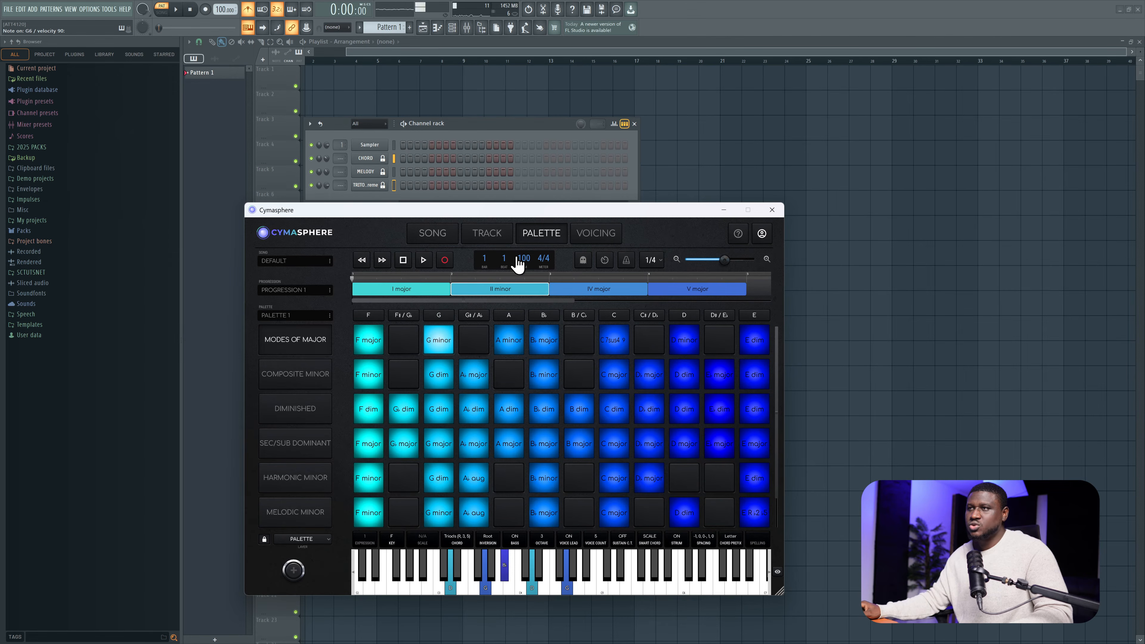
{"action": "left_click", "coordinate": [489, 235]}
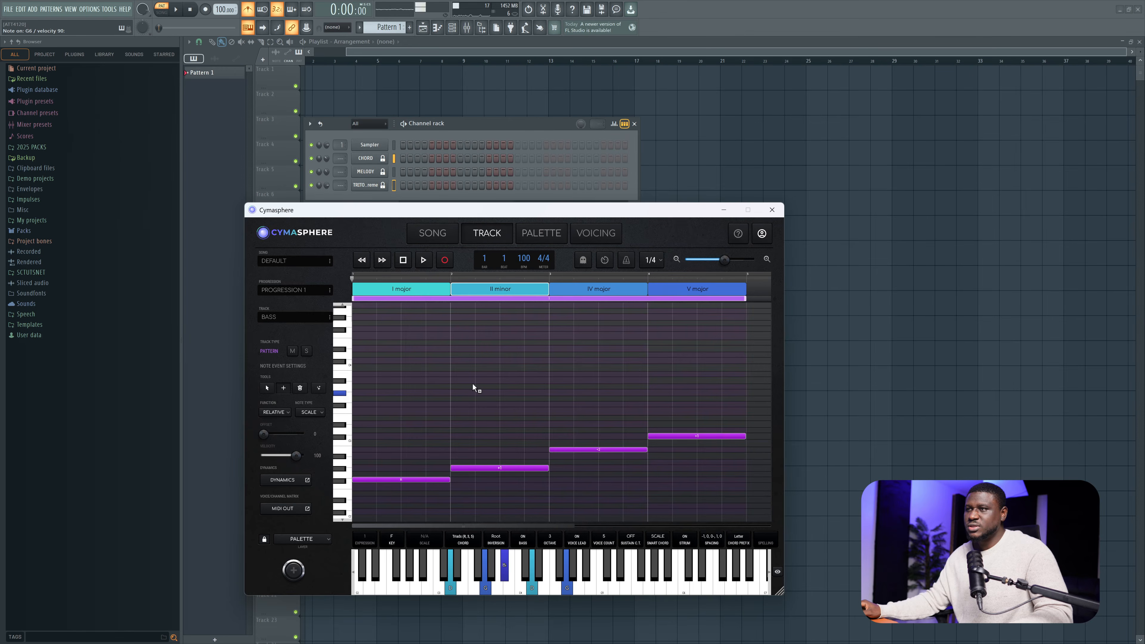
{"action": "left_click", "coordinate": [437, 243]}
Replace the II minor chord in the progression with B♭ dim from the palette's Diminished row and play the progression.
{"action": "left_click", "coordinate": [537, 235]}
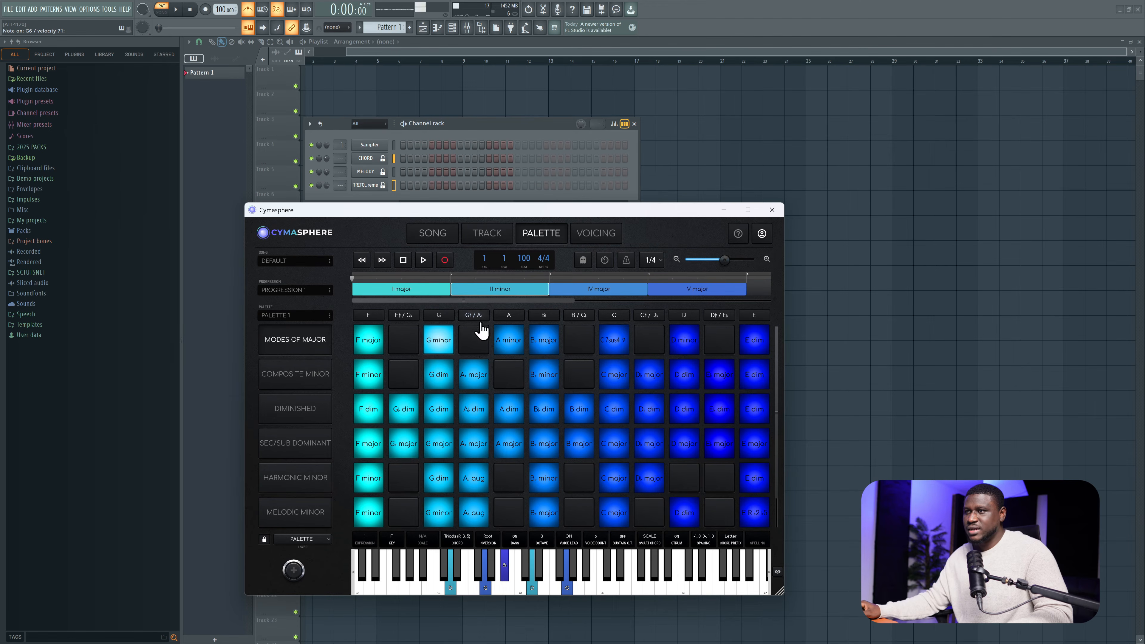
{"action": "left_click_drag", "start_coordinate": [614, 363], "coordinate": [491, 243]}
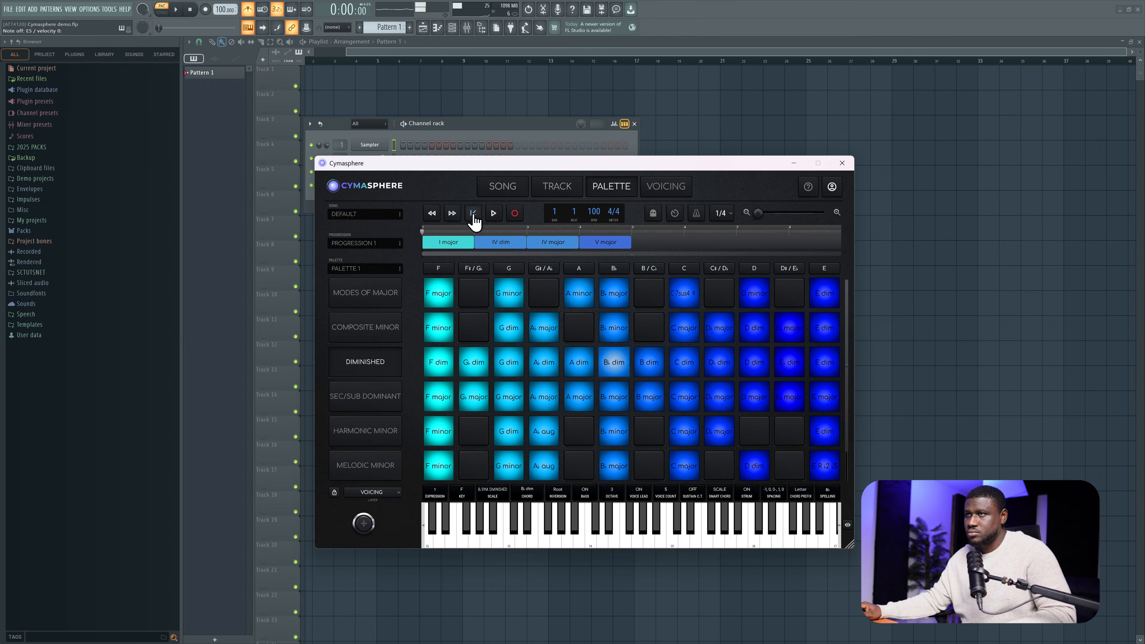
{"action": "left_click", "coordinate": [493, 213]}
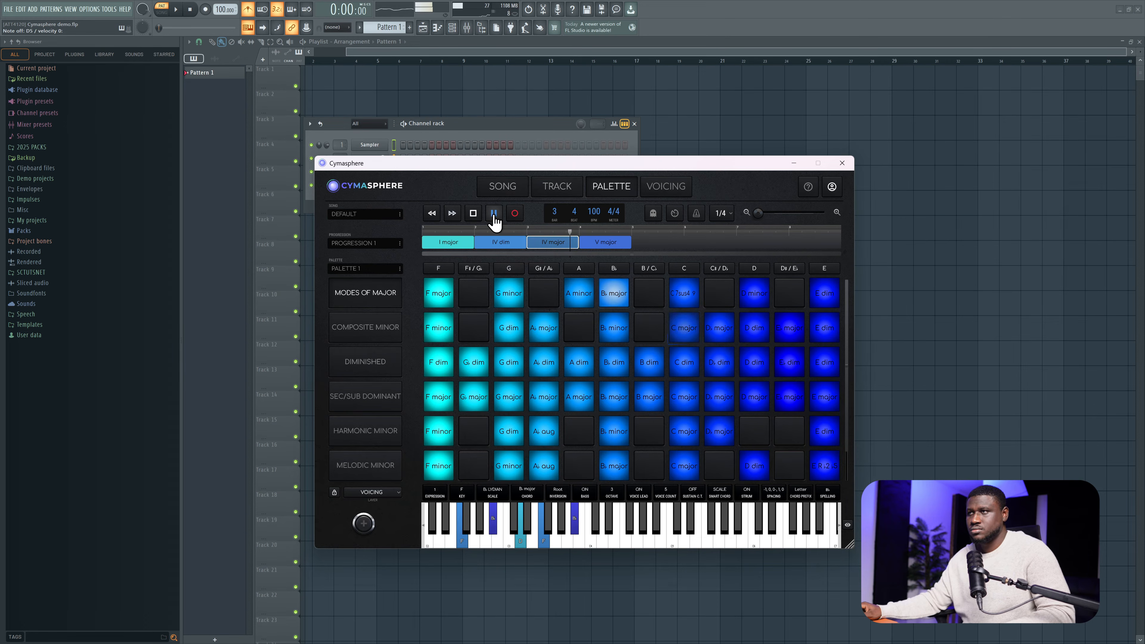
Try F minor from the palette's Composite Minor row in place of the I major chord and play the progression.
{"action": "left_click", "coordinate": [494, 215]}
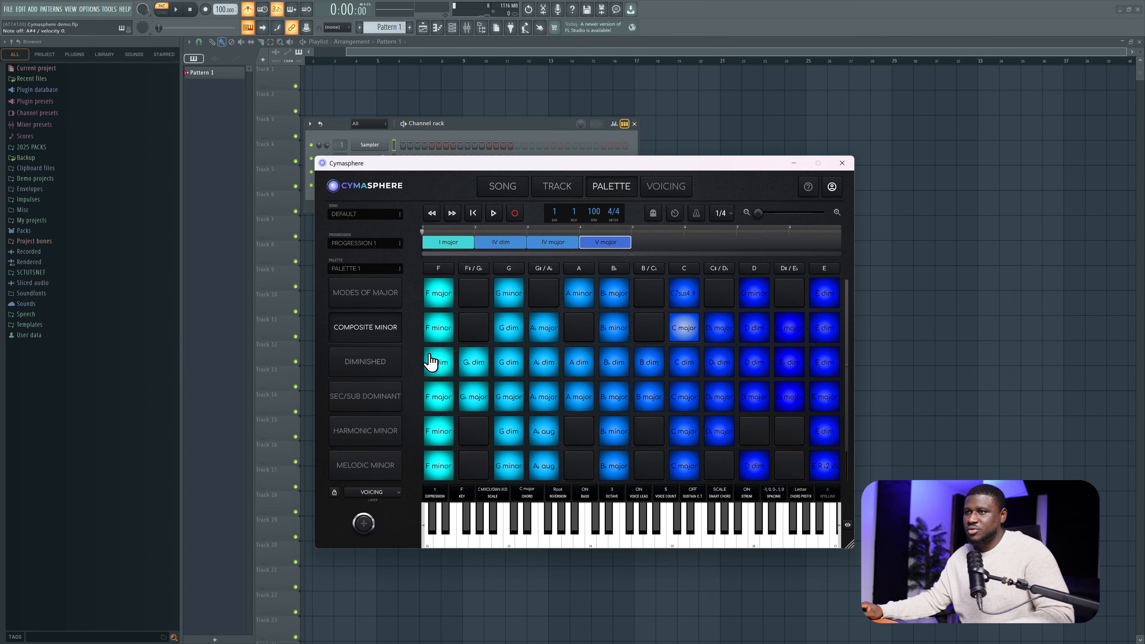
{"action": "left_click_drag", "start_coordinate": [442, 332], "coordinate": [446, 247]}
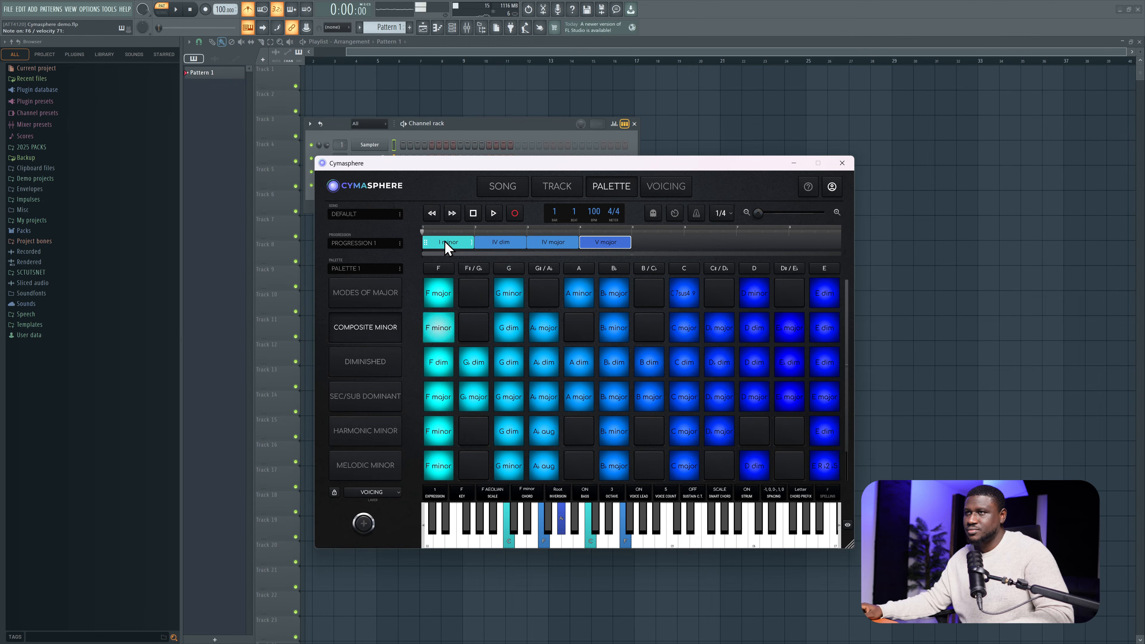
{"action": "left_click", "coordinate": [471, 221]}
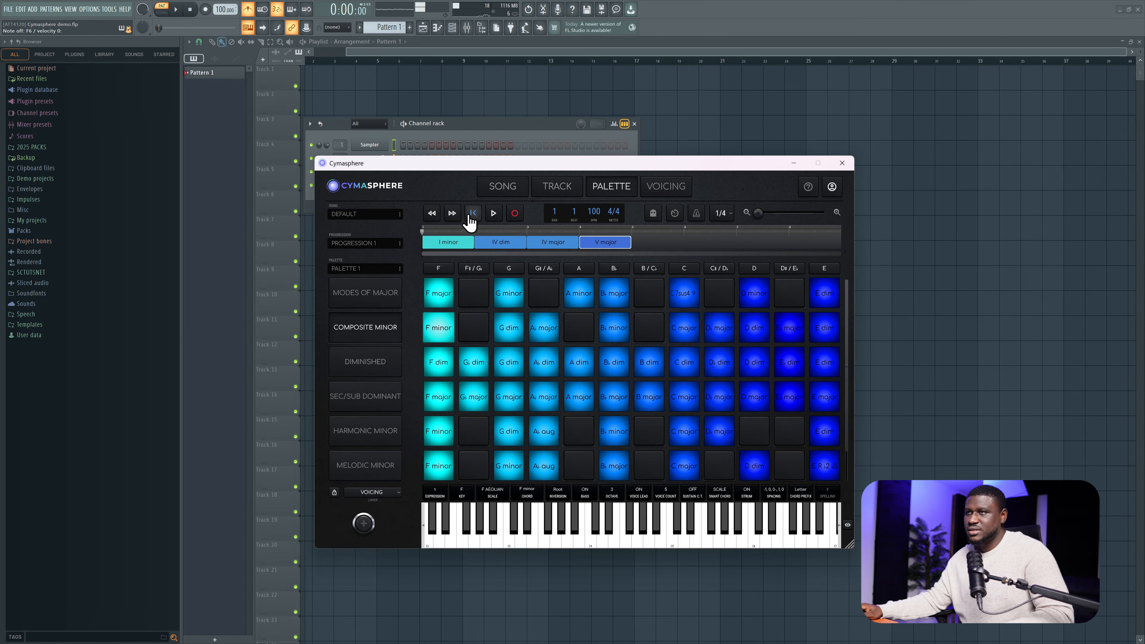
{"action": "left_click", "coordinate": [495, 213]}
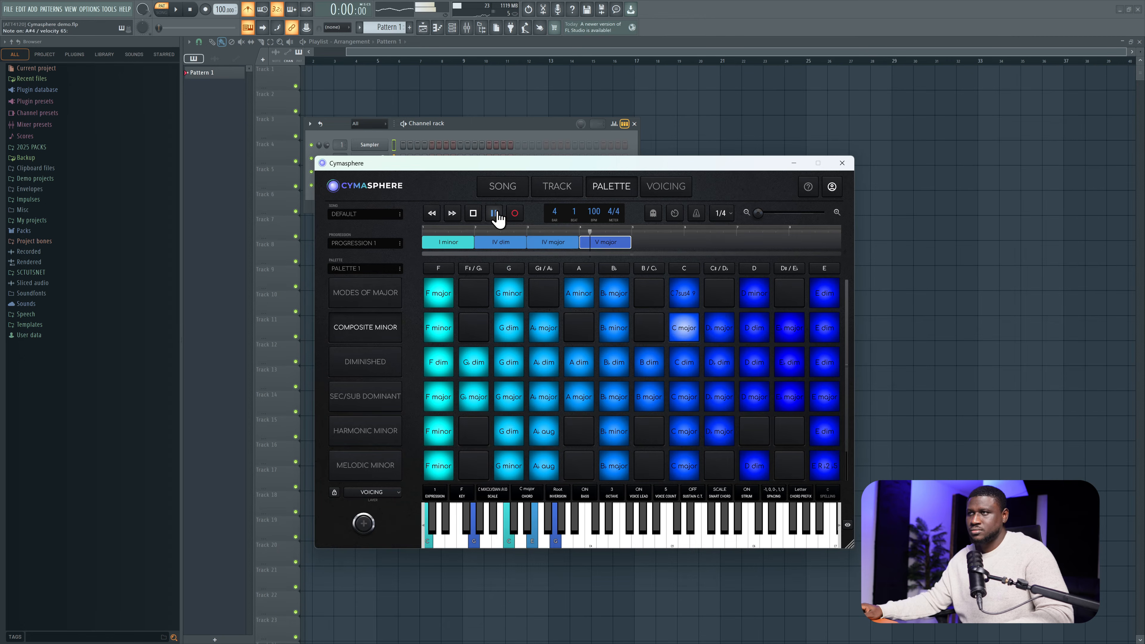
{"action": "left_click", "coordinate": [495, 214]}
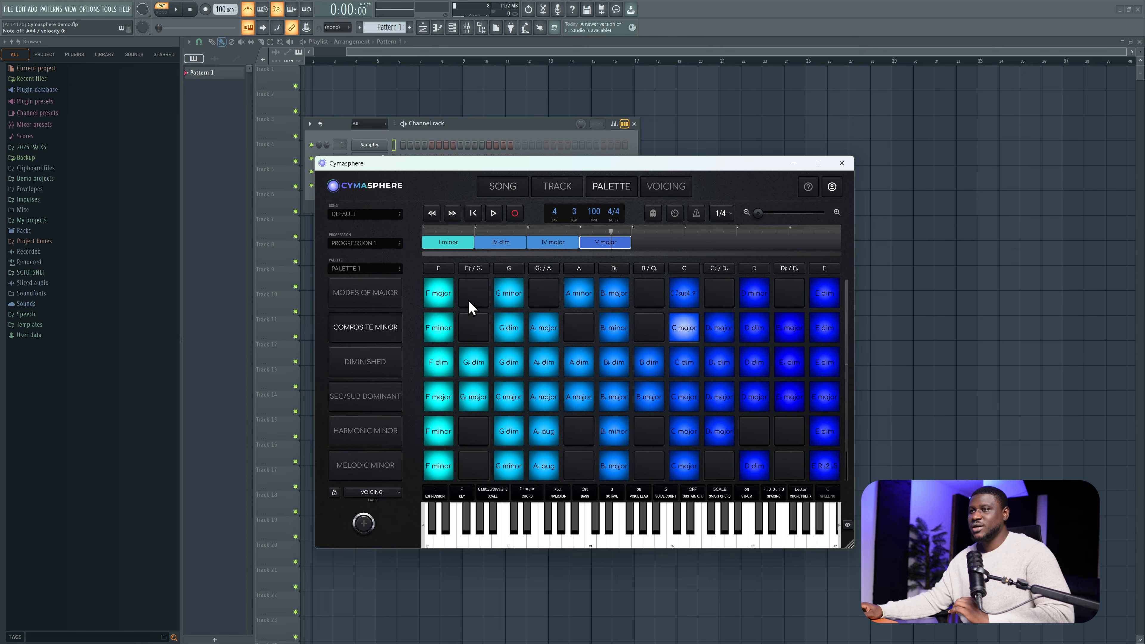
Set the first three progression chords to F major, G minor and B♭ major from the Modes of Major row and play the progression.
{"action": "left_click", "coordinate": [444, 303]}
{"action": "left_click_drag", "start_coordinate": [510, 293], "coordinate": [501, 249]}
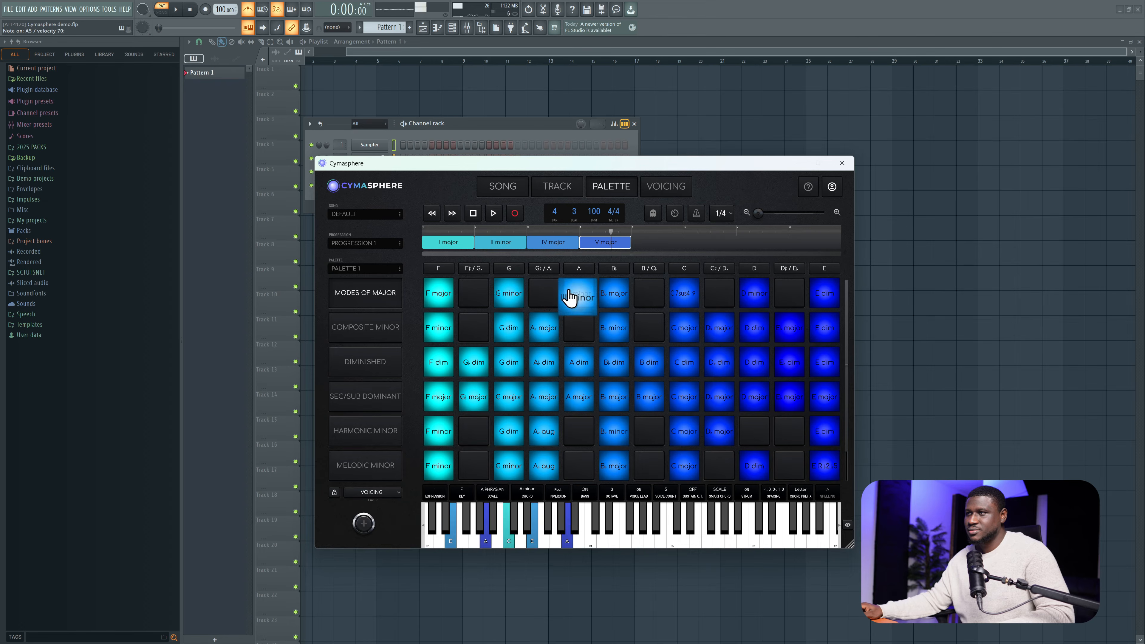
{"action": "left_click", "coordinate": [614, 298]}
{"action": "left_click_drag", "start_coordinate": [616, 305], "coordinate": [547, 244]}
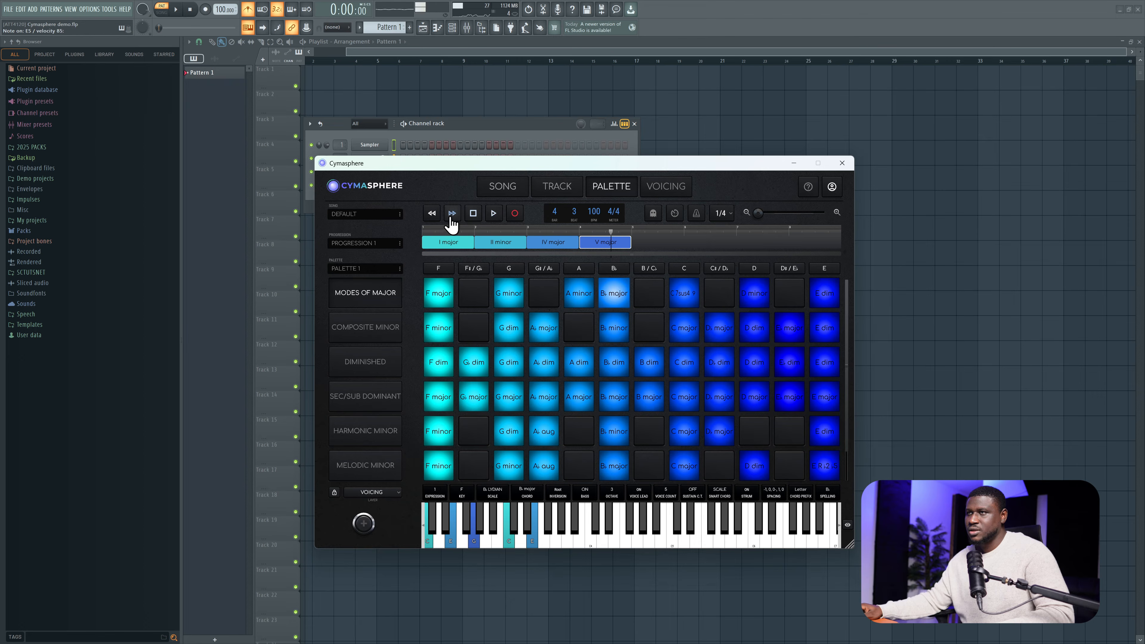
{"action": "left_click", "coordinate": [473, 214]}
{"action": "left_click", "coordinate": [474, 214]}
{"action": "left_click", "coordinate": [494, 217]}
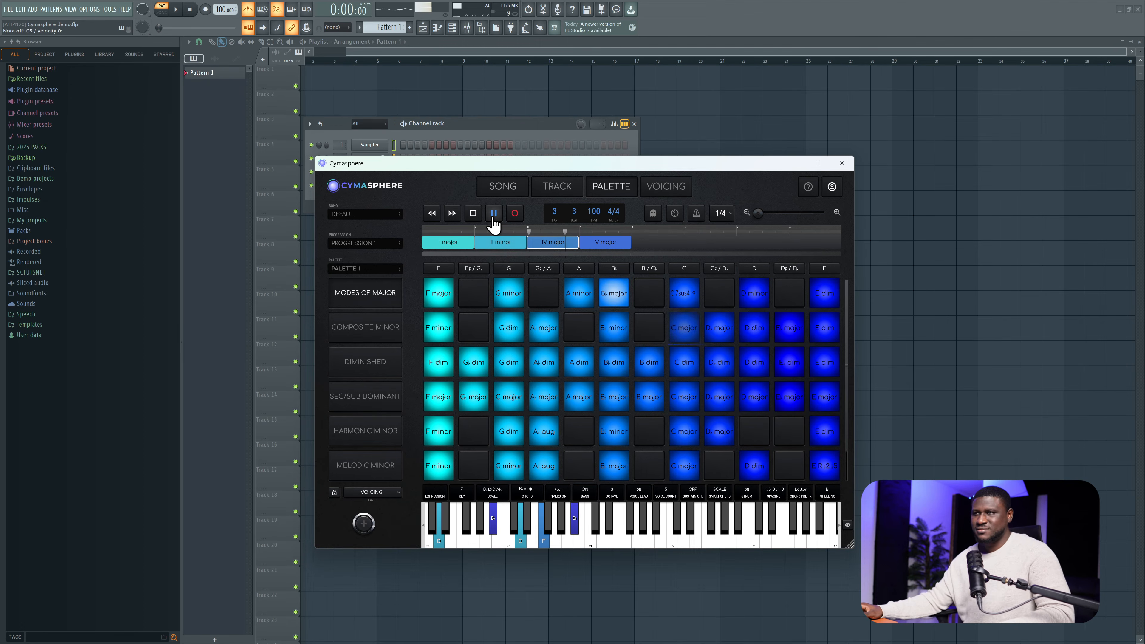
{"action": "left_click", "coordinate": [473, 213]}
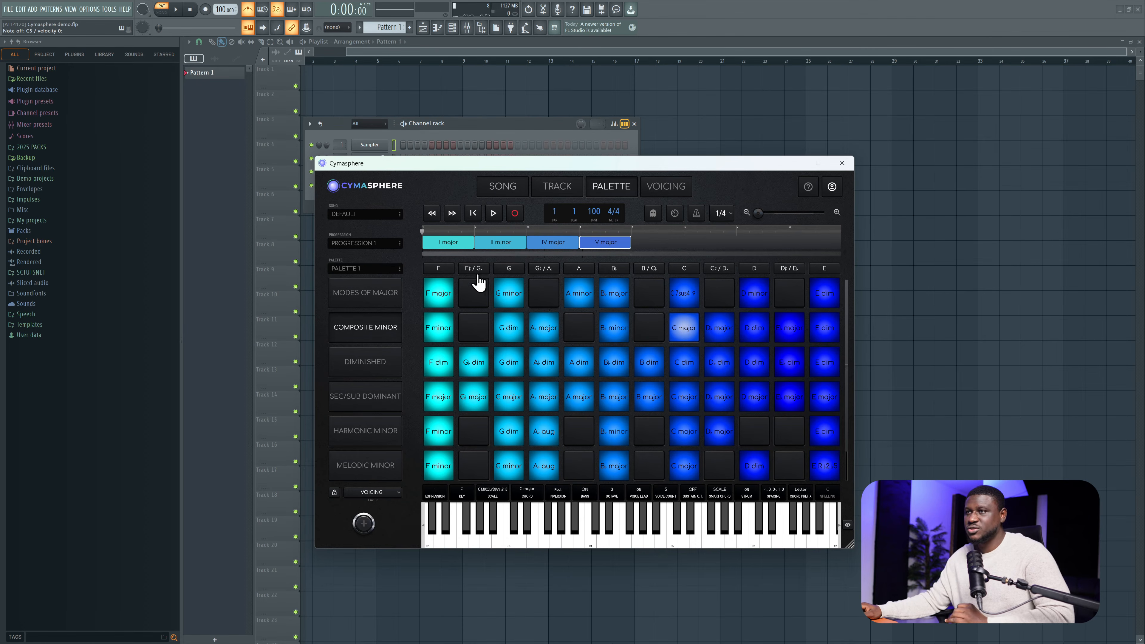
Set the inversion of the I major chord to 2 in its voicing settings.
{"action": "left_click", "coordinate": [453, 245]}
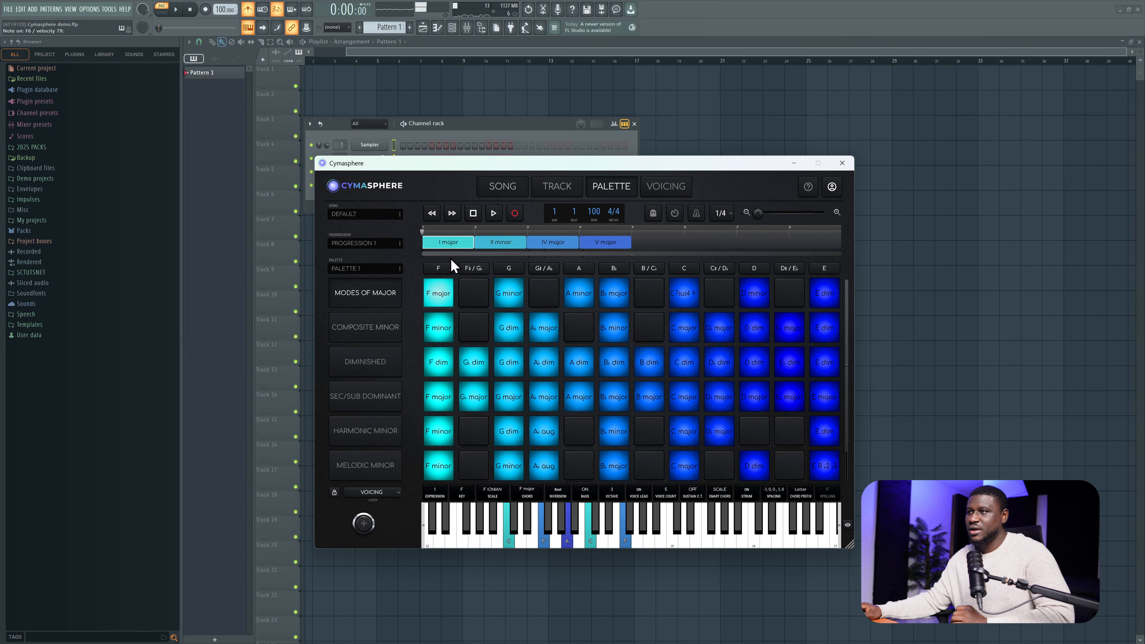
{"action": "left_click", "coordinate": [677, 192]}
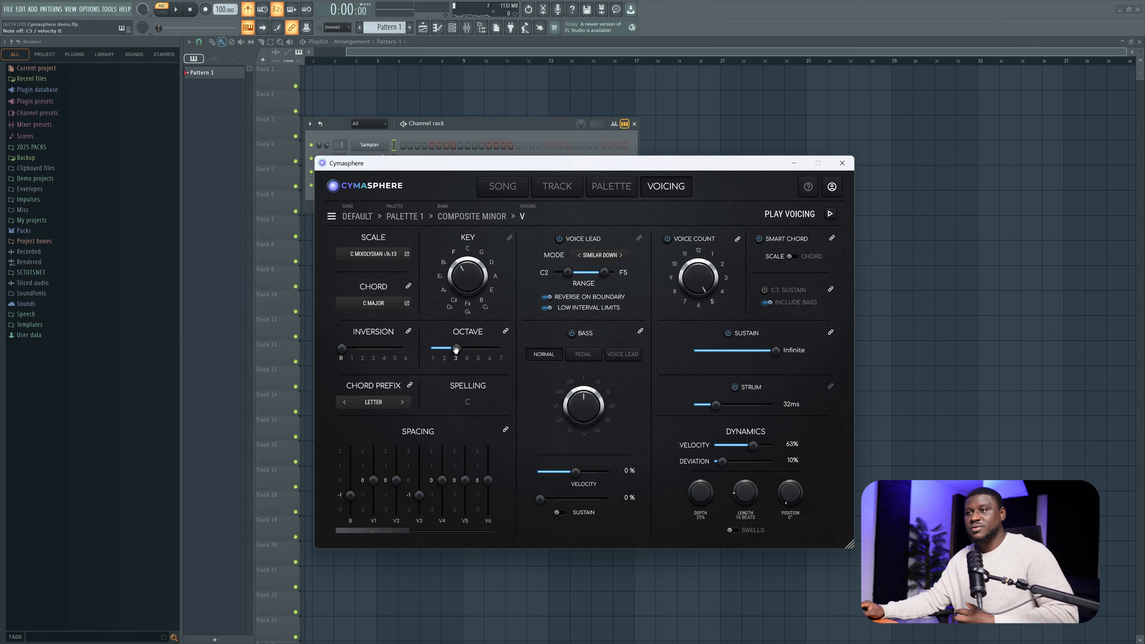
{"action": "left_click", "coordinate": [514, 187]}
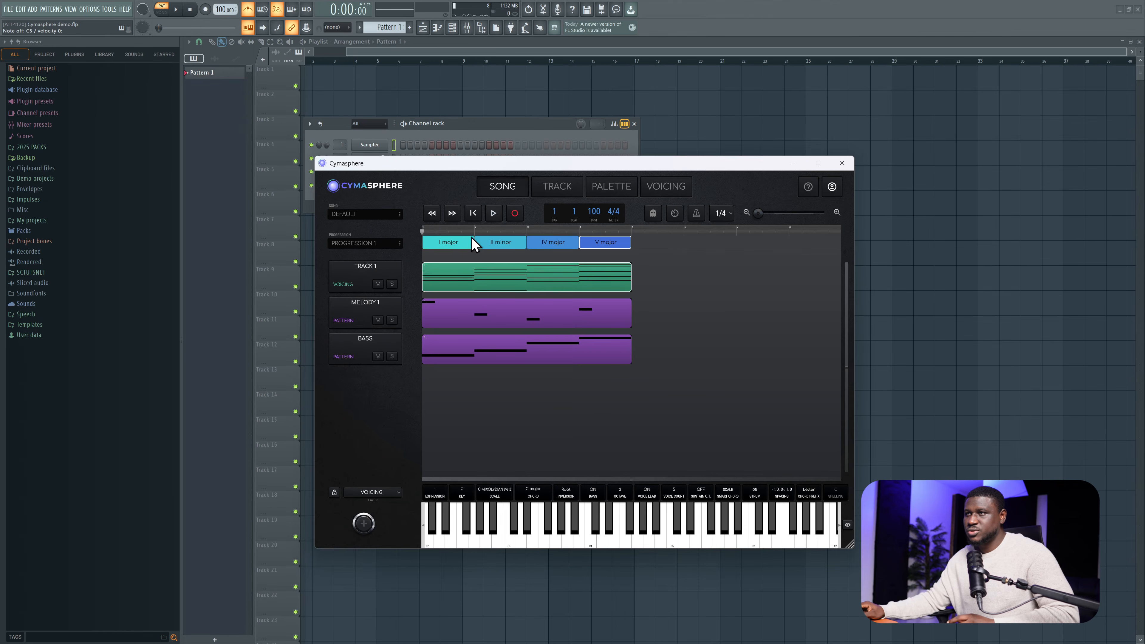
{"action": "left_click", "coordinate": [669, 187]}
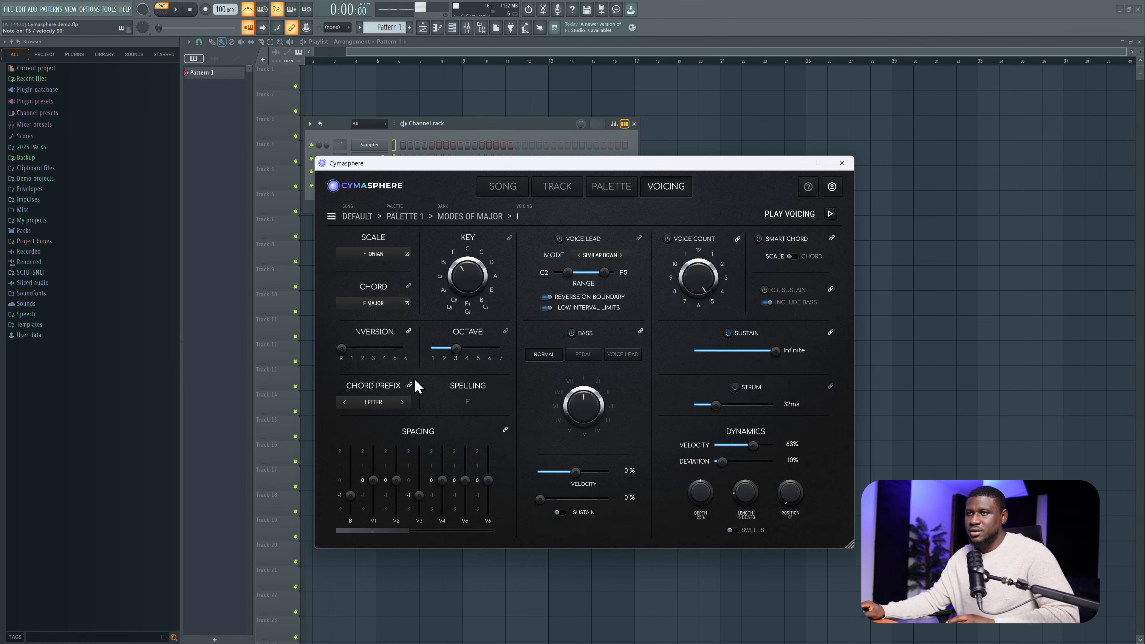
{"action": "left_click_drag", "start_coordinate": [343, 348], "coordinate": [361, 349]}
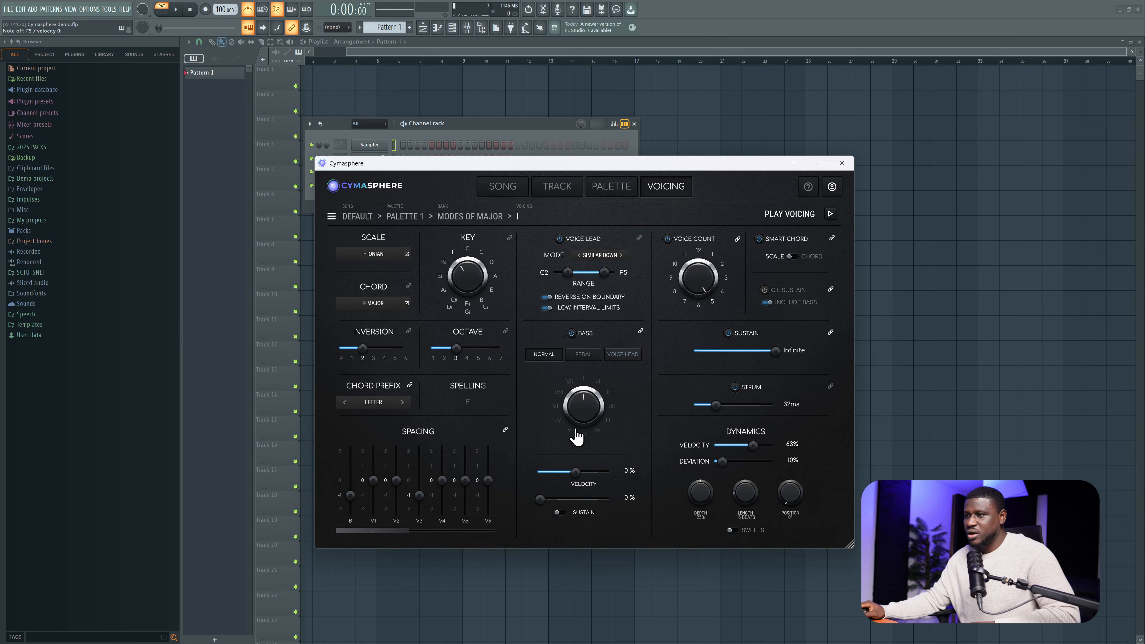
{"action": "left_click_drag", "start_coordinate": [540, 499], "coordinate": [547, 499]}
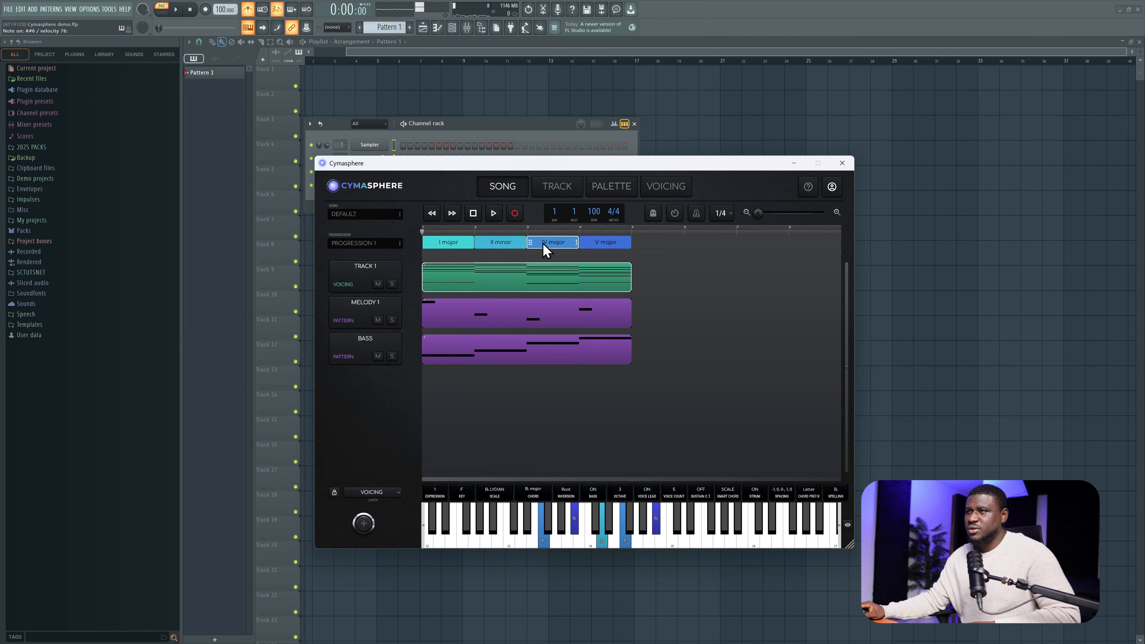
Set the IV major chord's voicing to octave 4 and inversion 3, and play the arrangement.
{"action": "left_click", "coordinate": [571, 195]}
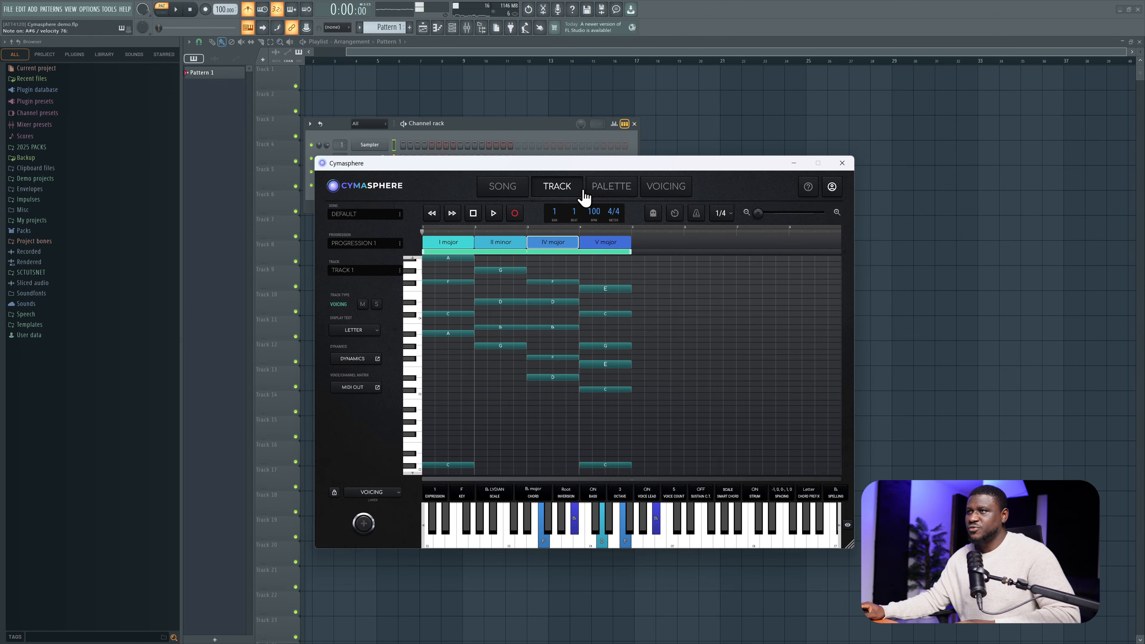
{"action": "left_click", "coordinate": [653, 188]}
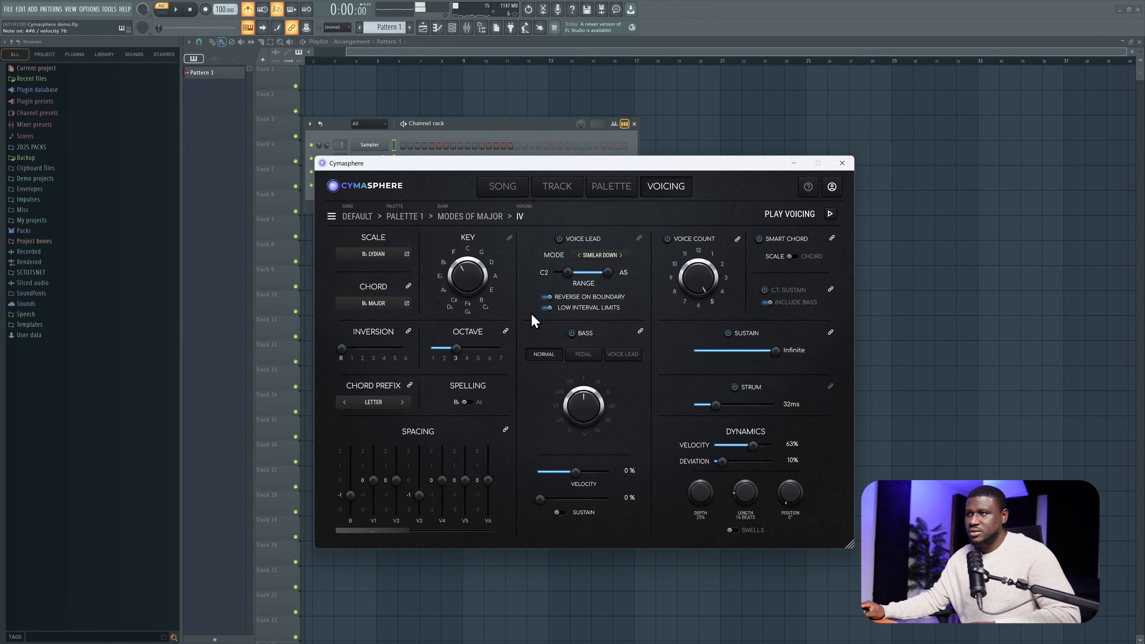
{"action": "left_click_drag", "start_coordinate": [454, 349], "coordinate": [457, 349]}
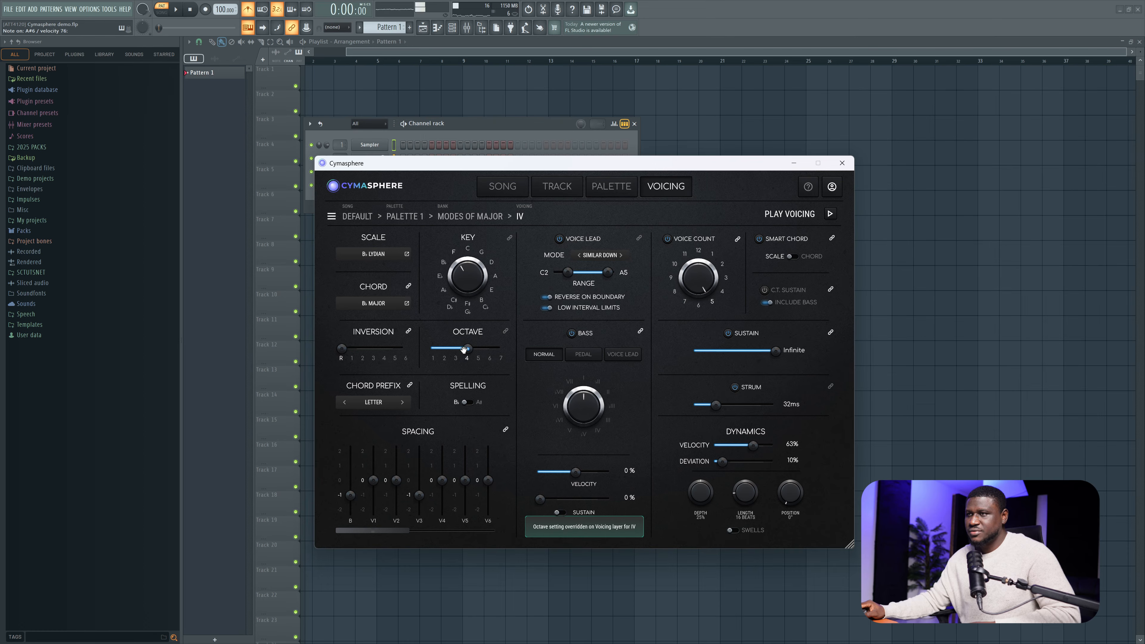
{"action": "left_click", "coordinate": [378, 350]}
{"action": "left_click", "coordinate": [503, 187]}
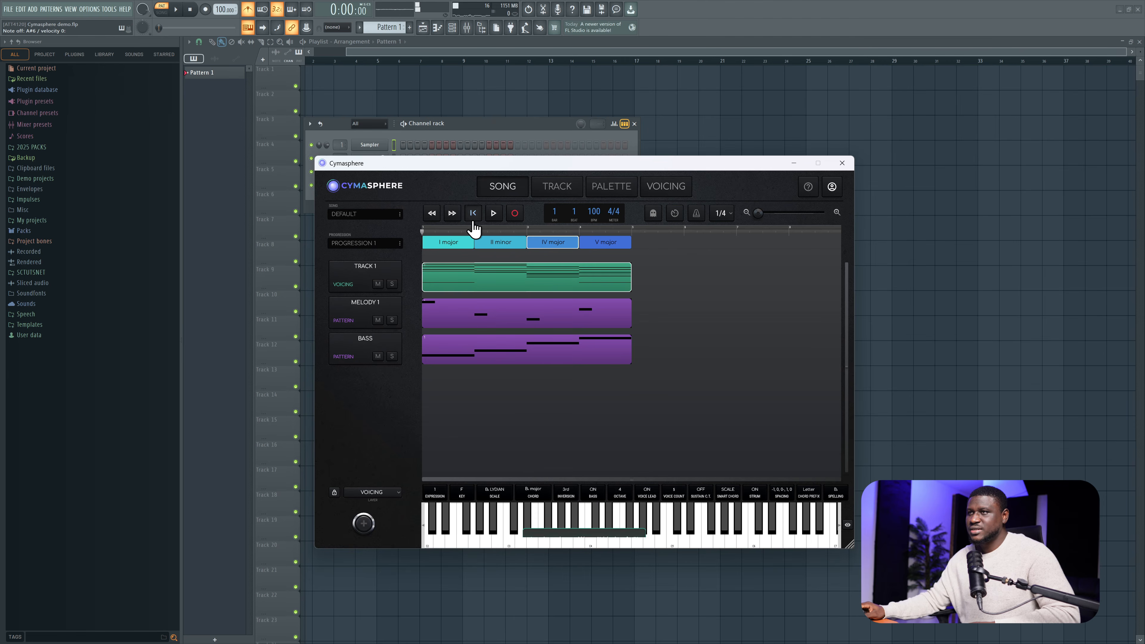
{"action": "left_click", "coordinate": [493, 213]}
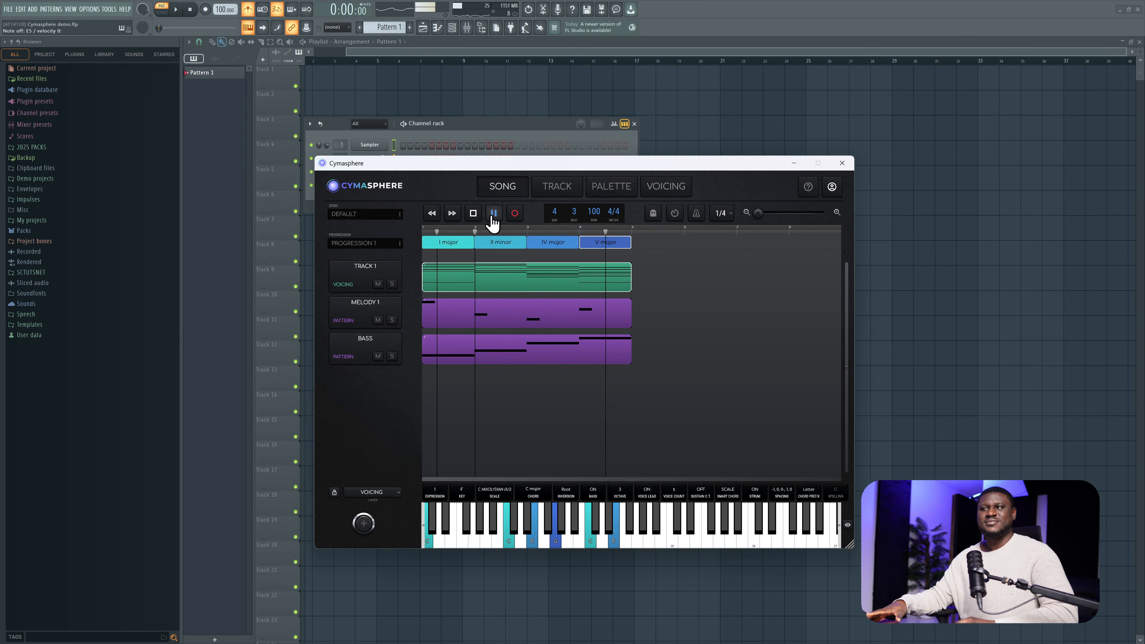
{"action": "left_click", "coordinate": [493, 221]}
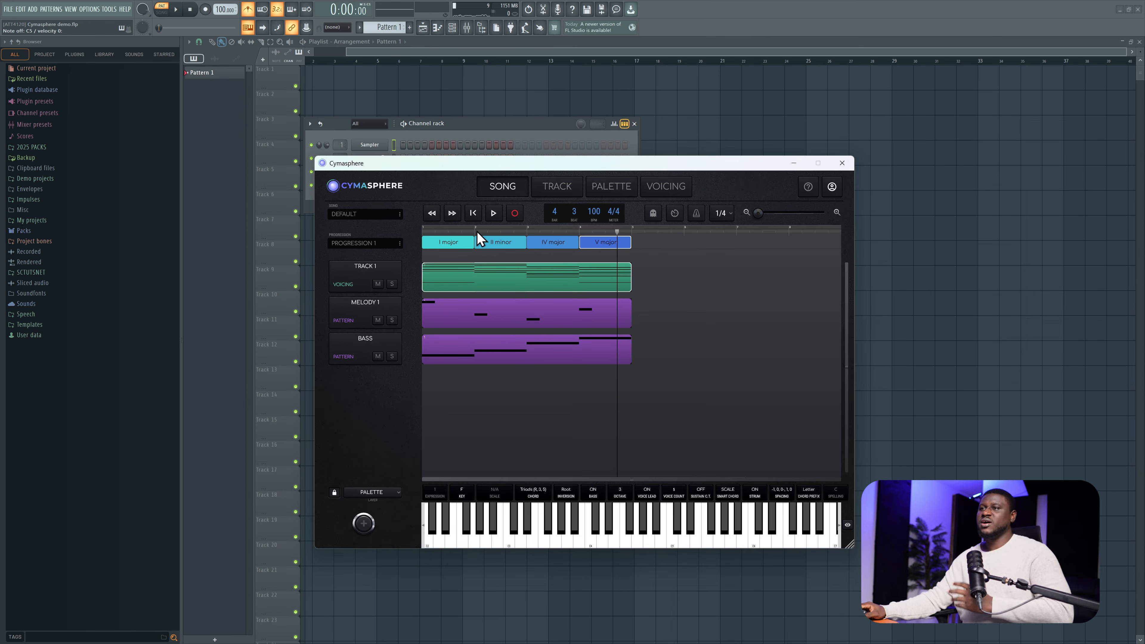
Change the key of the whole palette to E♭.
{"action": "left_click", "coordinate": [441, 236]}
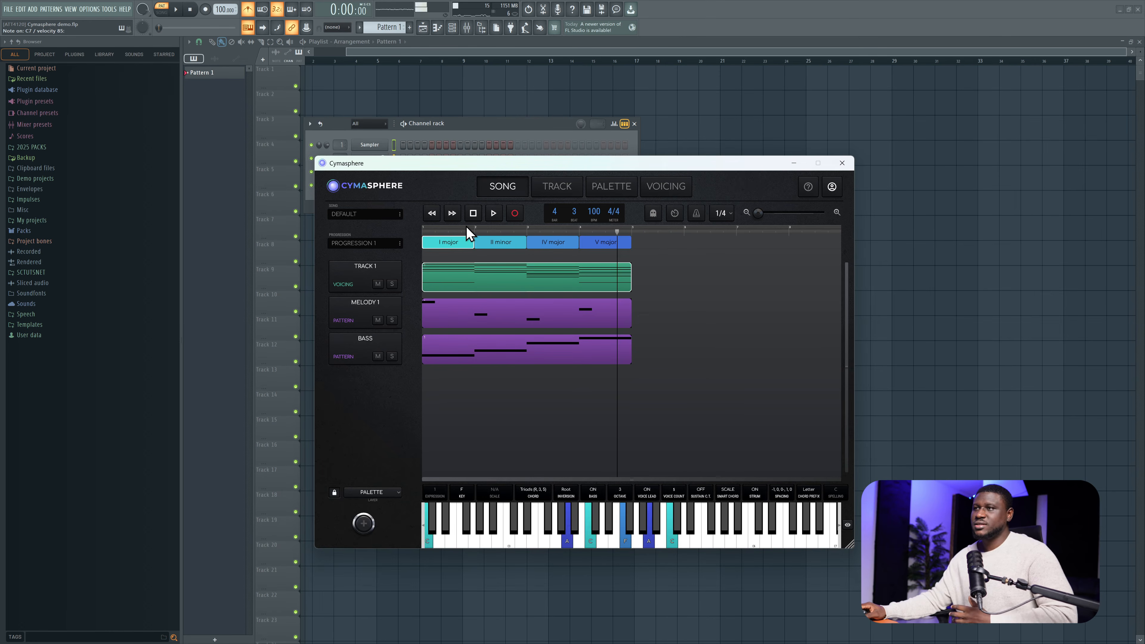
{"action": "left_click", "coordinate": [446, 229]}
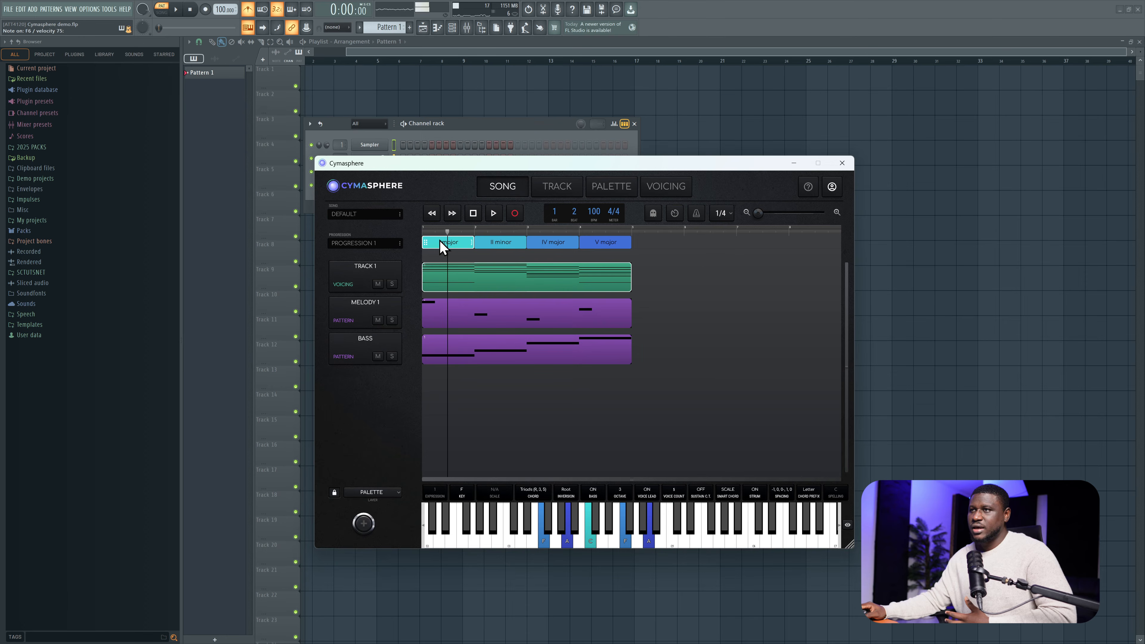
{"action": "left_click", "coordinate": [461, 495]}
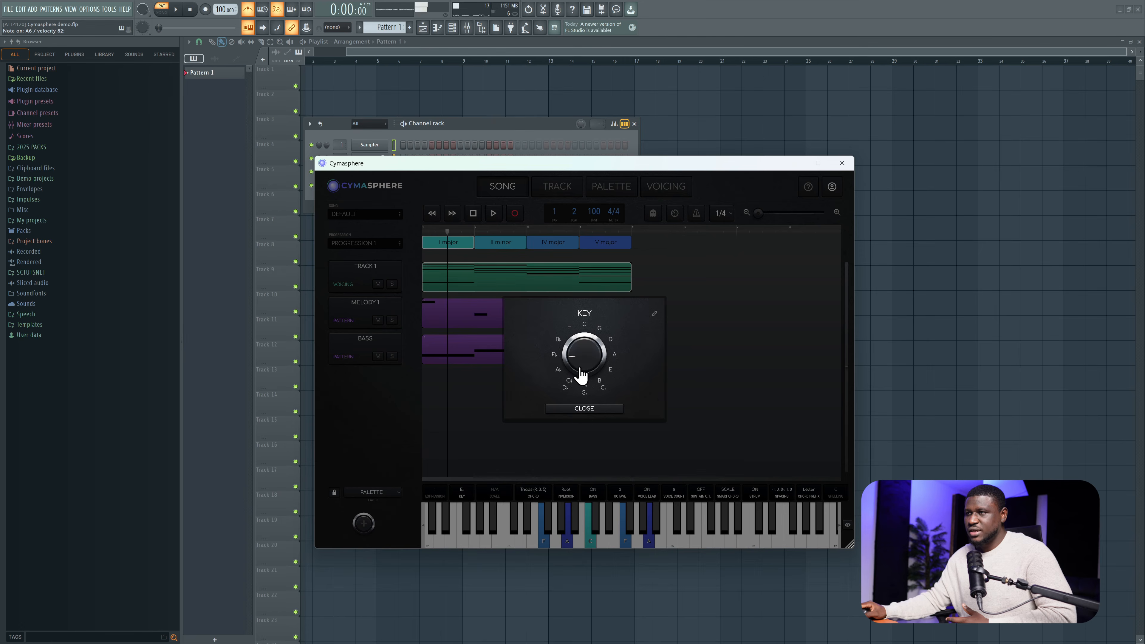
{"action": "left_click", "coordinate": [585, 411]}
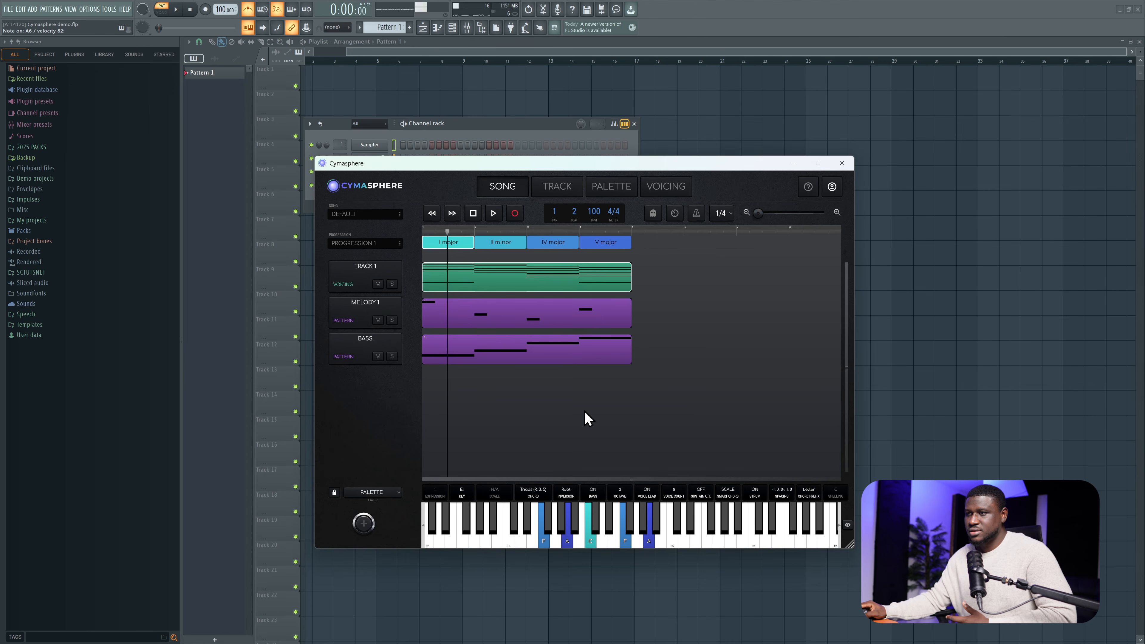
Audition the II minor, IV major and V major chords in the new key and play the arrangement from the start.
{"action": "left_click", "coordinate": [500, 242]}
{"action": "left_click", "coordinate": [541, 244]}
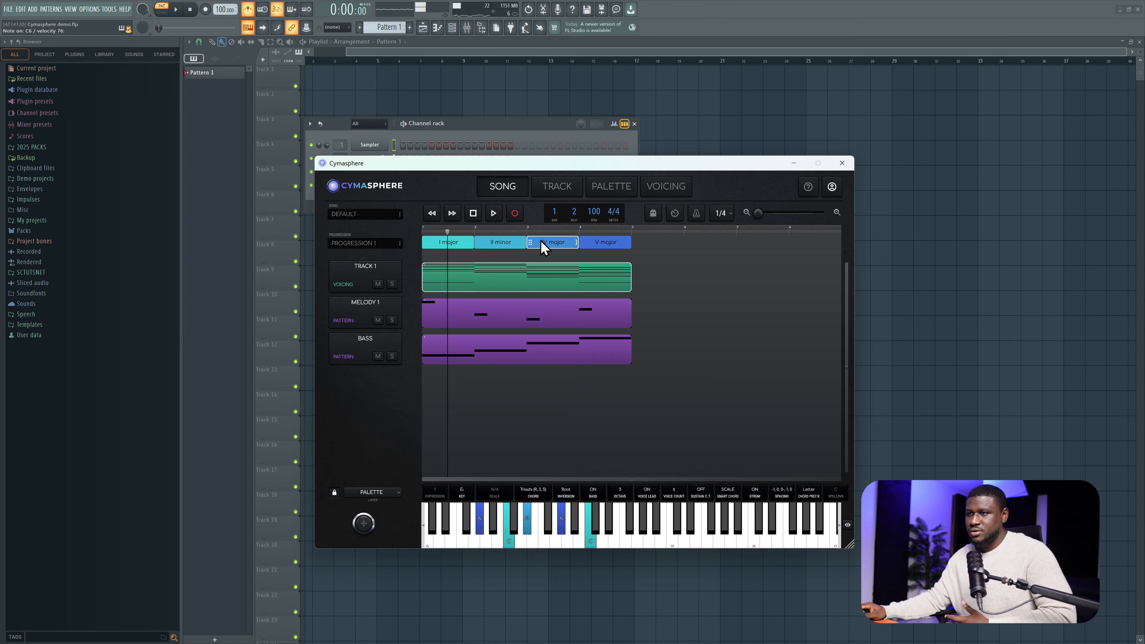
{"action": "left_click", "coordinate": [591, 242]}
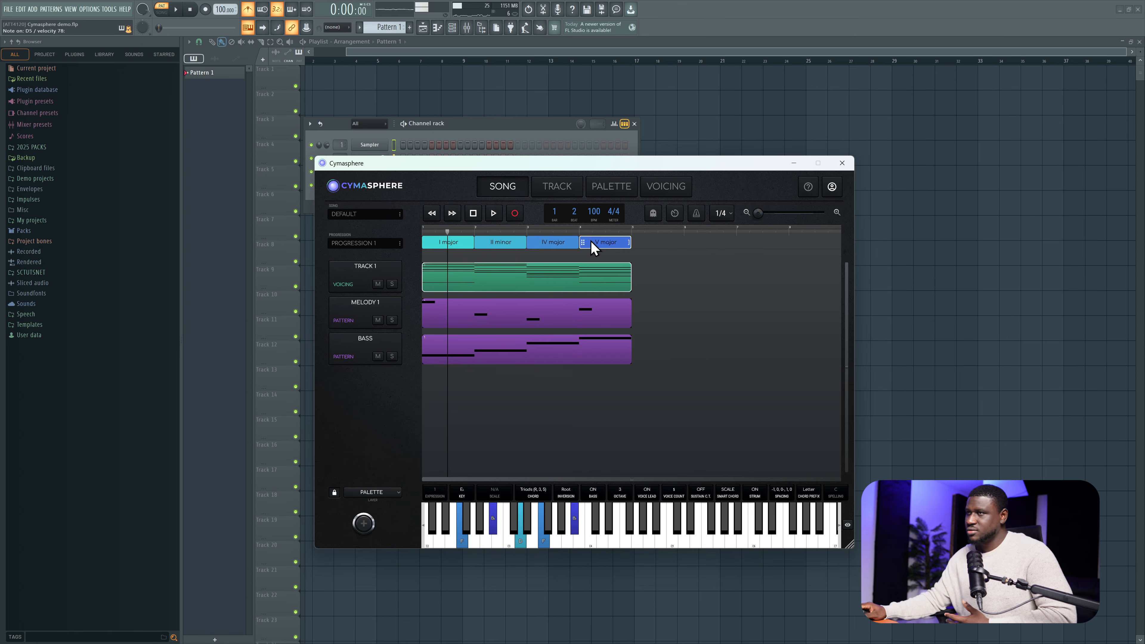
{"action": "left_click", "coordinate": [471, 217]}
{"action": "left_click", "coordinate": [493, 215]}
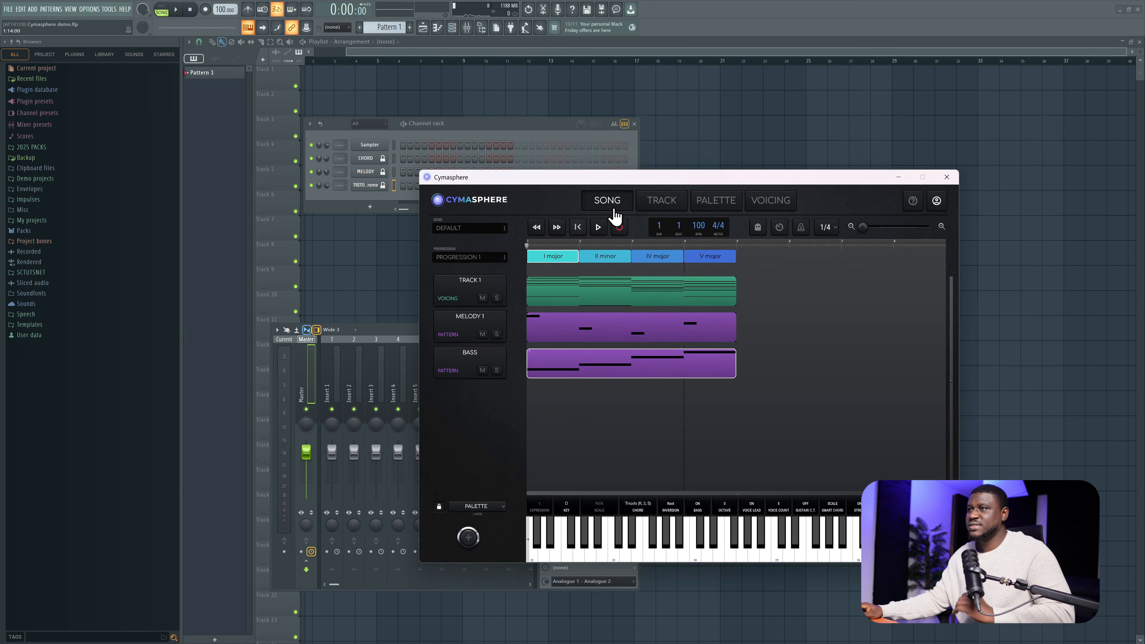
{"action": "left_click_drag", "start_coordinate": [814, 182], "coordinate": [852, 199]}
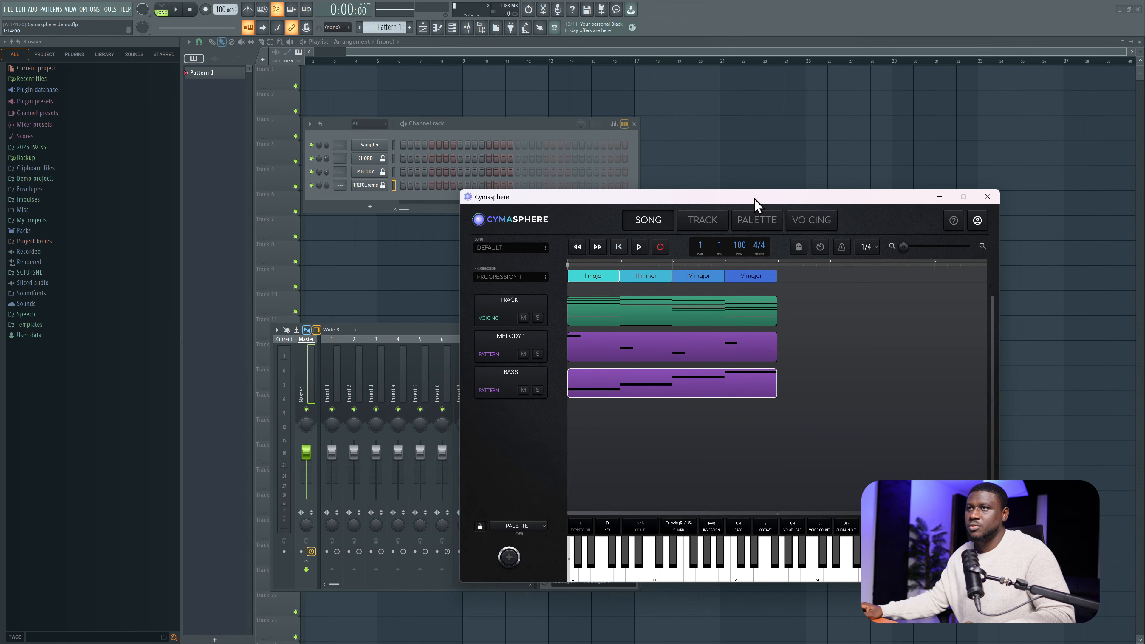
{"action": "left_click", "coordinate": [334, 156]}
{"action": "left_click_drag", "start_coordinate": [340, 158], "coordinate": [341, 154]}
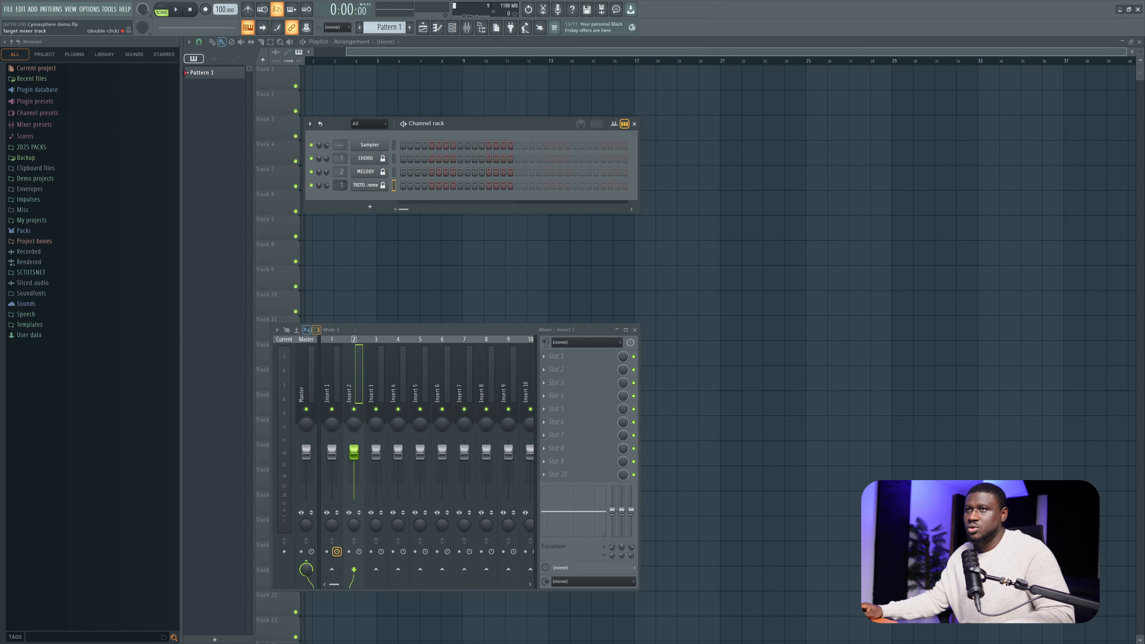
{"action": "key", "text": "ctrl+l"}
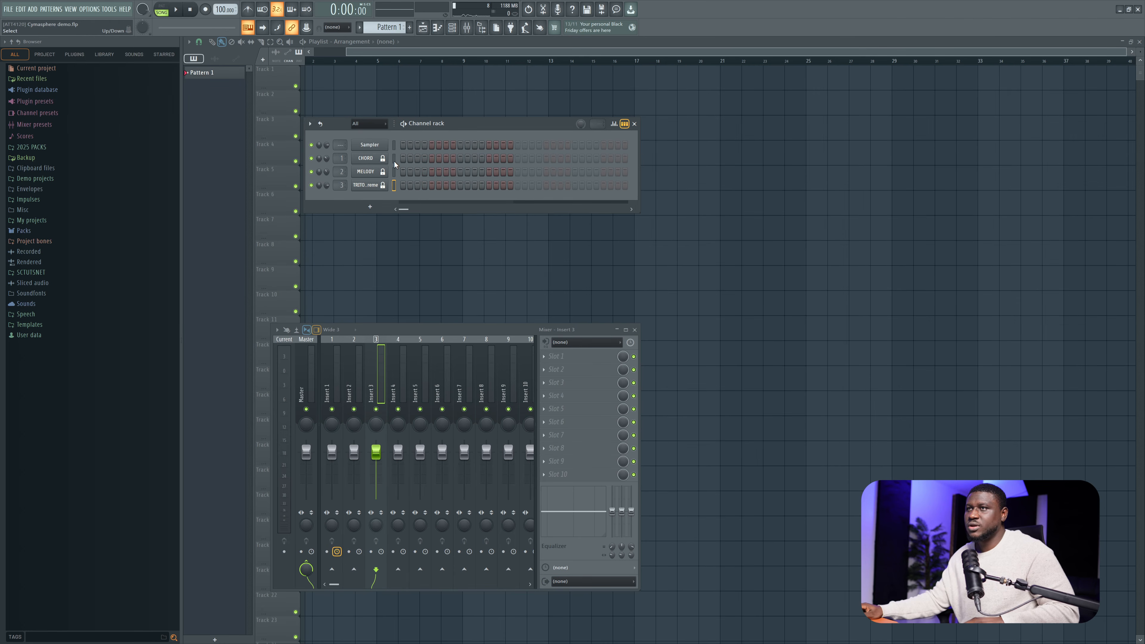
{"action": "left_click", "coordinate": [393, 160]}
{"action": "left_click_drag", "start_coordinate": [393, 175], "coordinate": [392, 200]}
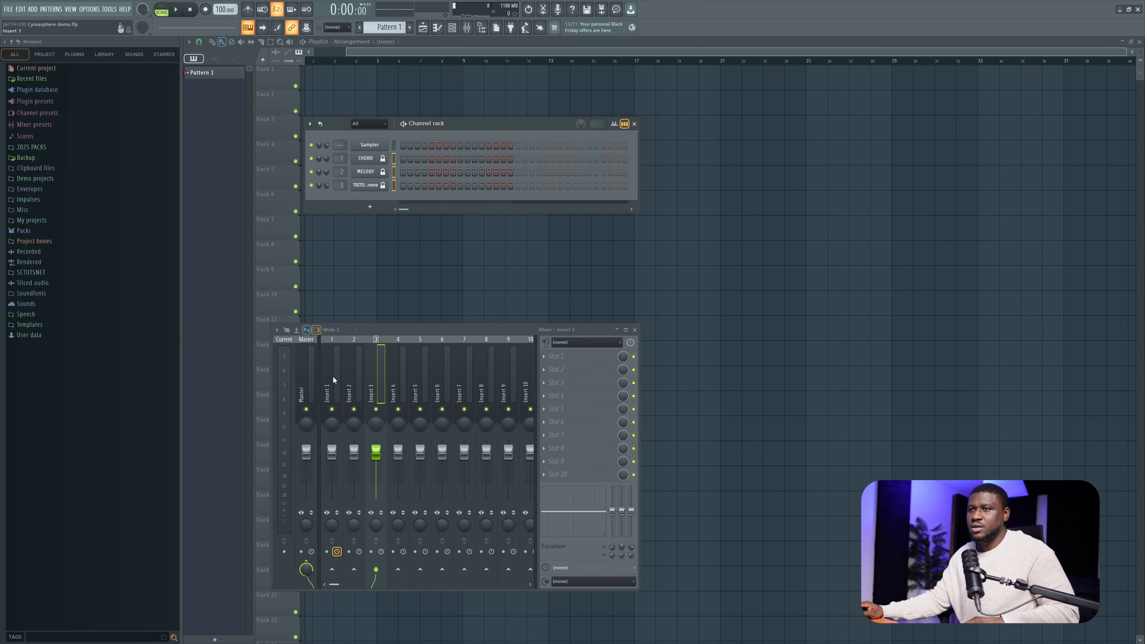
{"action": "key", "text": "ctrl+l"}
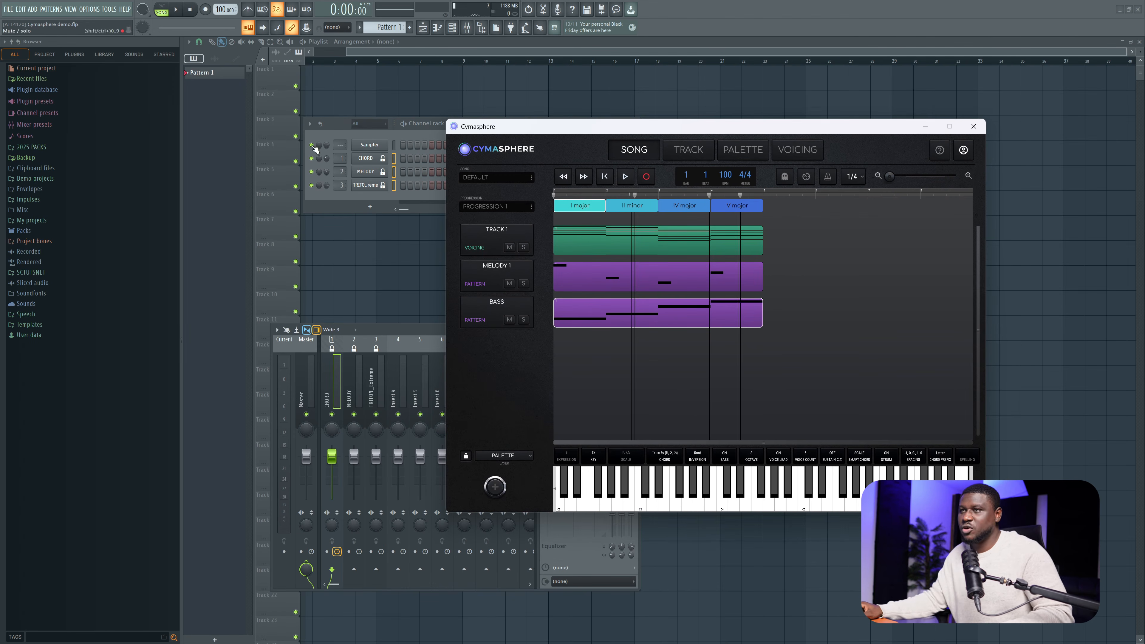
Load Edison on the CHORD mixer track and record the playback of the Cymasphere song into it.
{"action": "left_click", "coordinate": [363, 375]}
{"action": "left_click", "coordinate": [368, 375]}
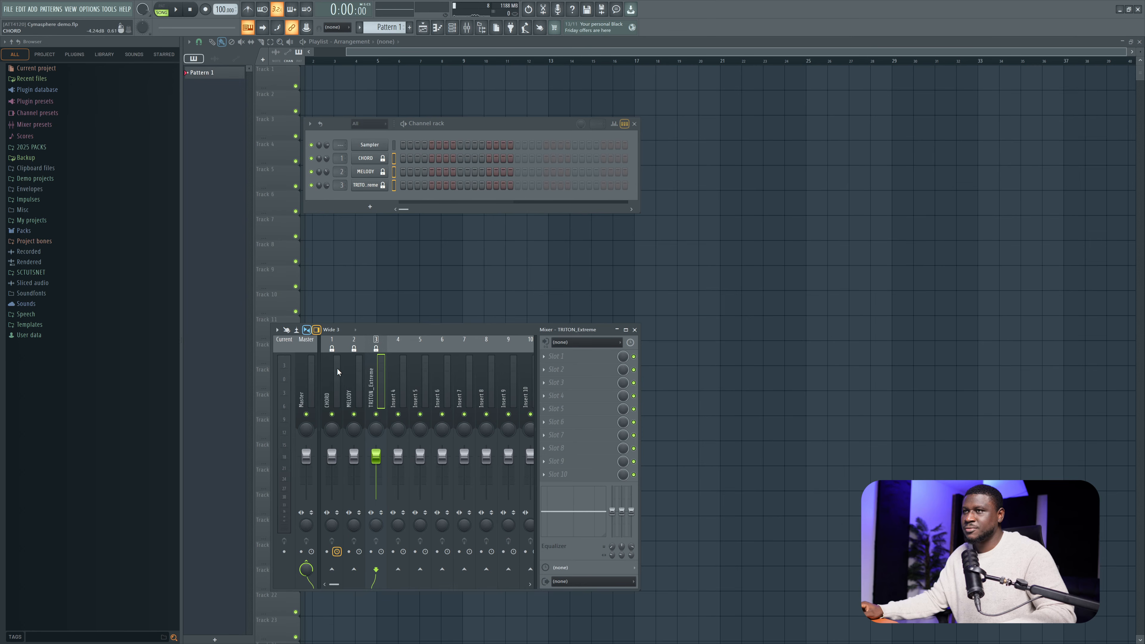
{"action": "left_click", "coordinate": [329, 376]}
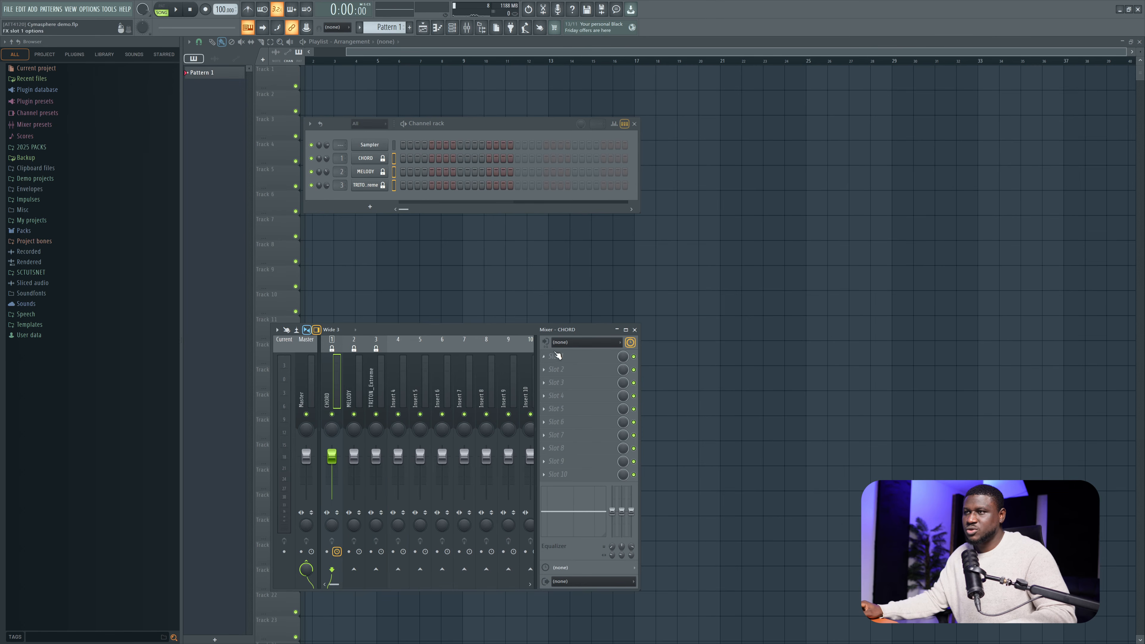
{"action": "left_click", "coordinate": [598, 371]}
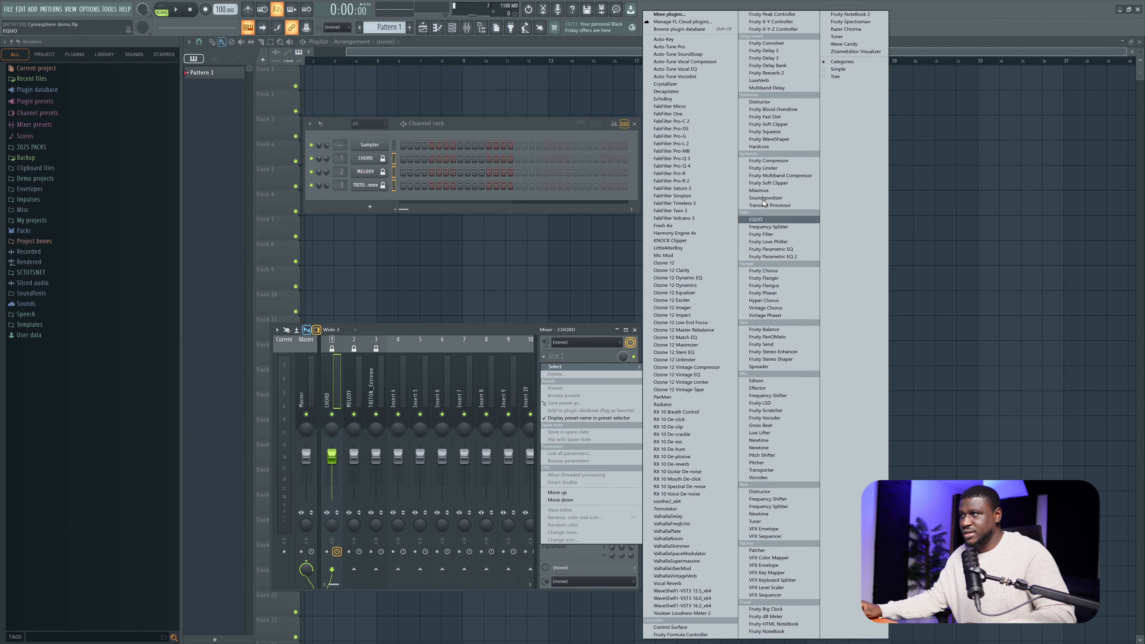
{"action": "left_click", "coordinate": [787, 109]}
{"action": "left_click_drag", "start_coordinate": [787, 110], "coordinate": [794, 108]}
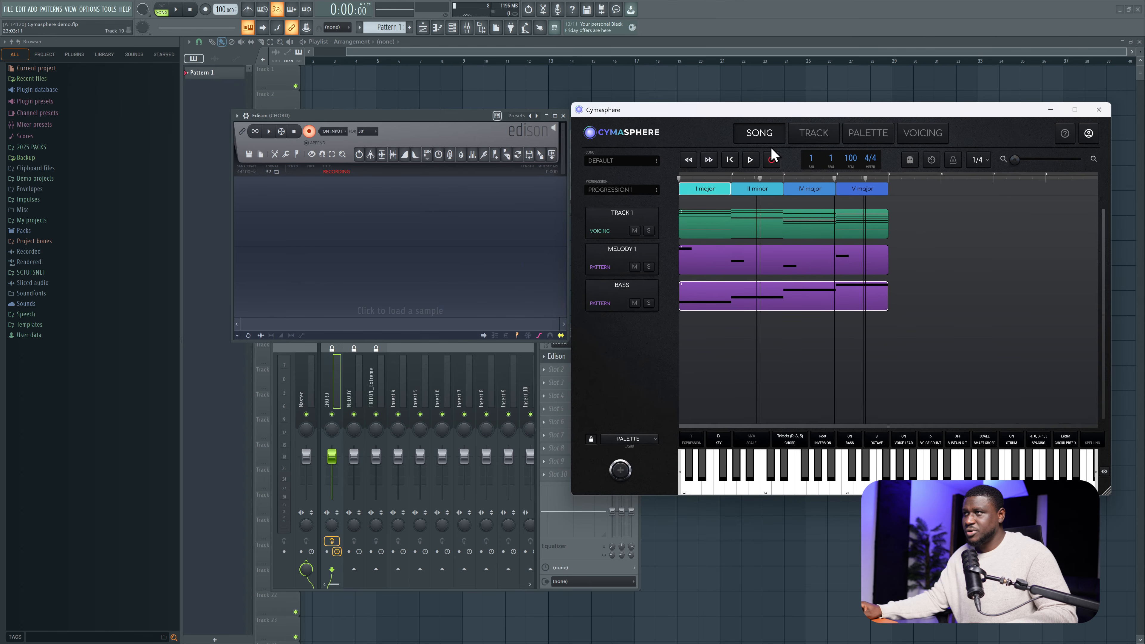
{"action": "left_click", "coordinate": [756, 163]}
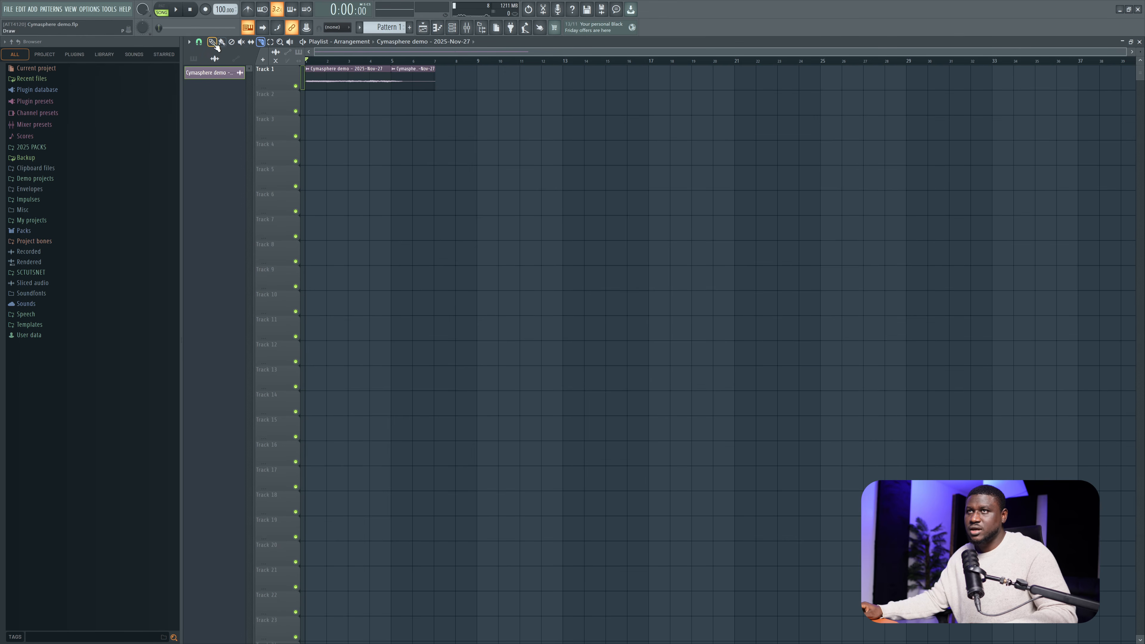
Delete the excess audio after bar 5 on Track 1 and play back the three recorded Cymasphere clips.
{"action": "right_click", "coordinate": [422, 74]}
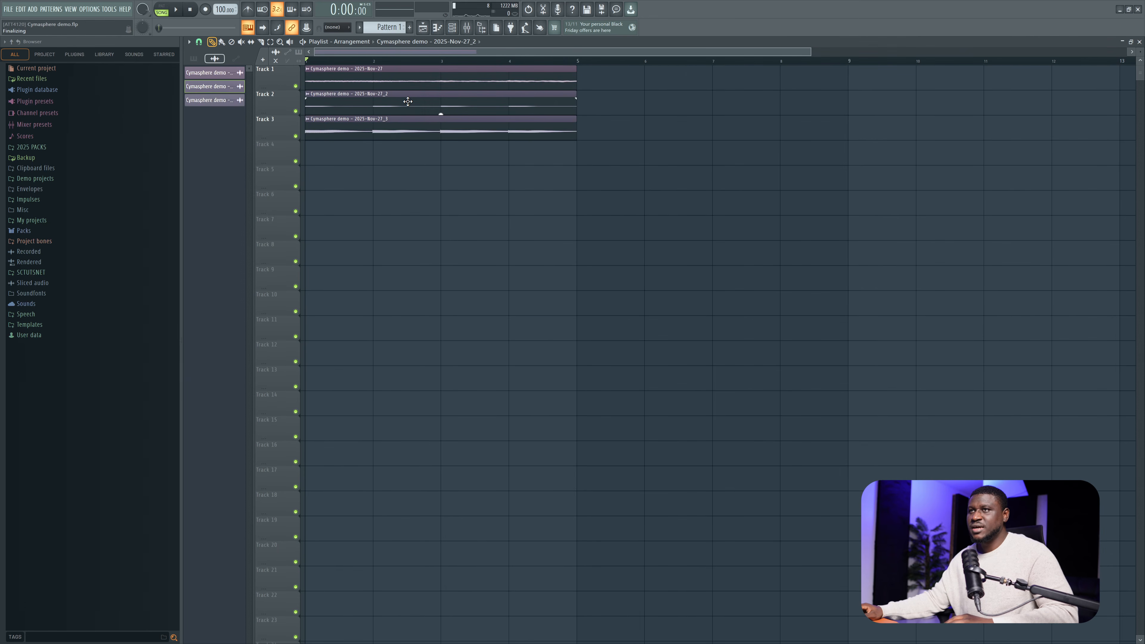
{"action": "key", "text": "space"}
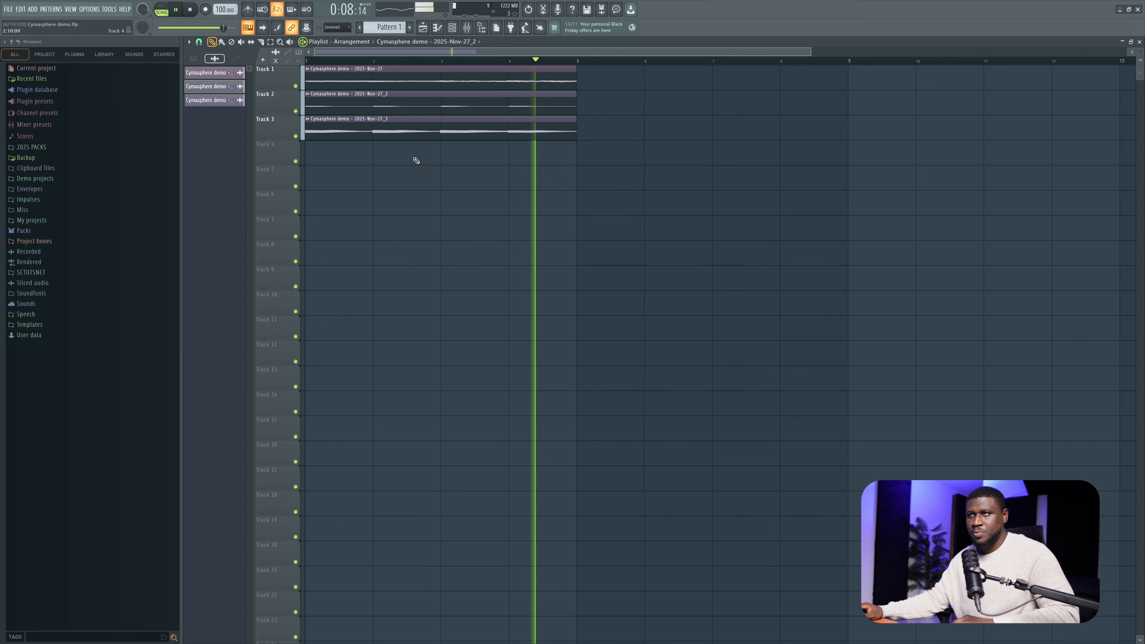
{"action": "key", "text": "space"}
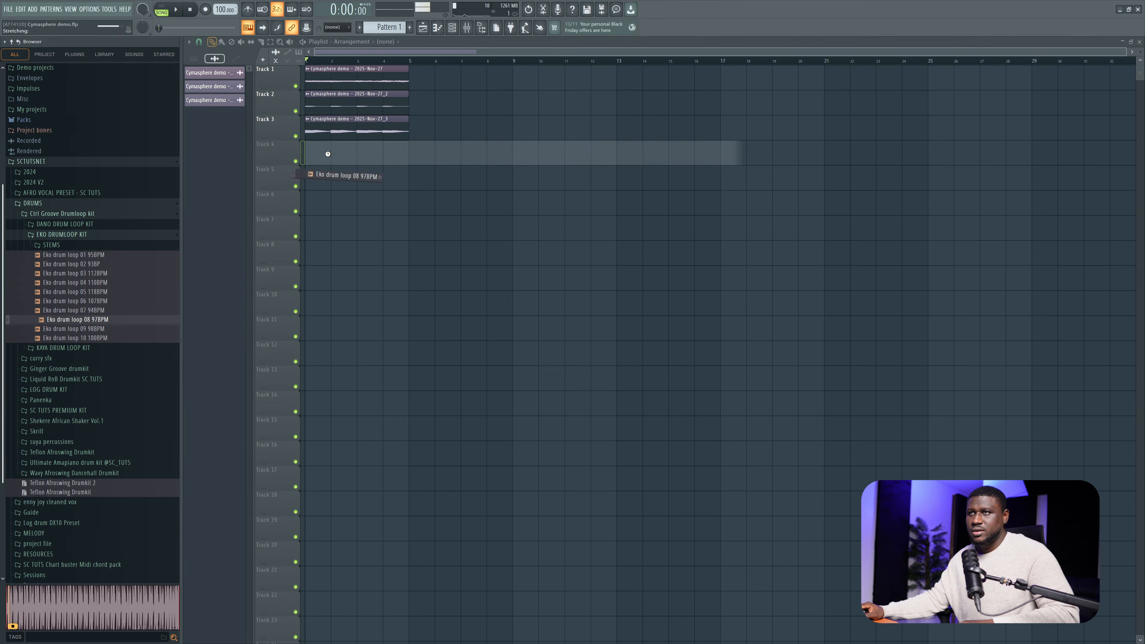
Place Eko drum loop 08 97BPM at the start of Track 4, open its sample settings and play the arrangement.
{"action": "left_click_drag", "start_coordinate": [325, 153], "coordinate": [328, 154]}
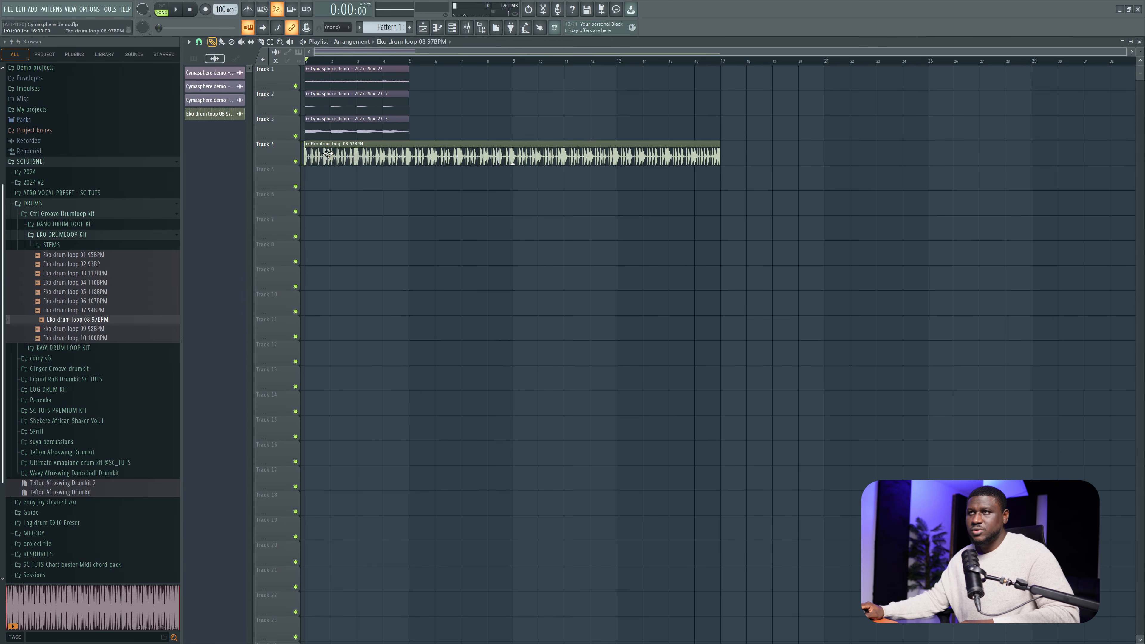
{"action": "double_click", "coordinate": [343, 150]}
{"action": "key", "text": "space"}
{"action": "left_click_drag", "start_coordinate": [406, 118], "coordinate": [522, 277]}
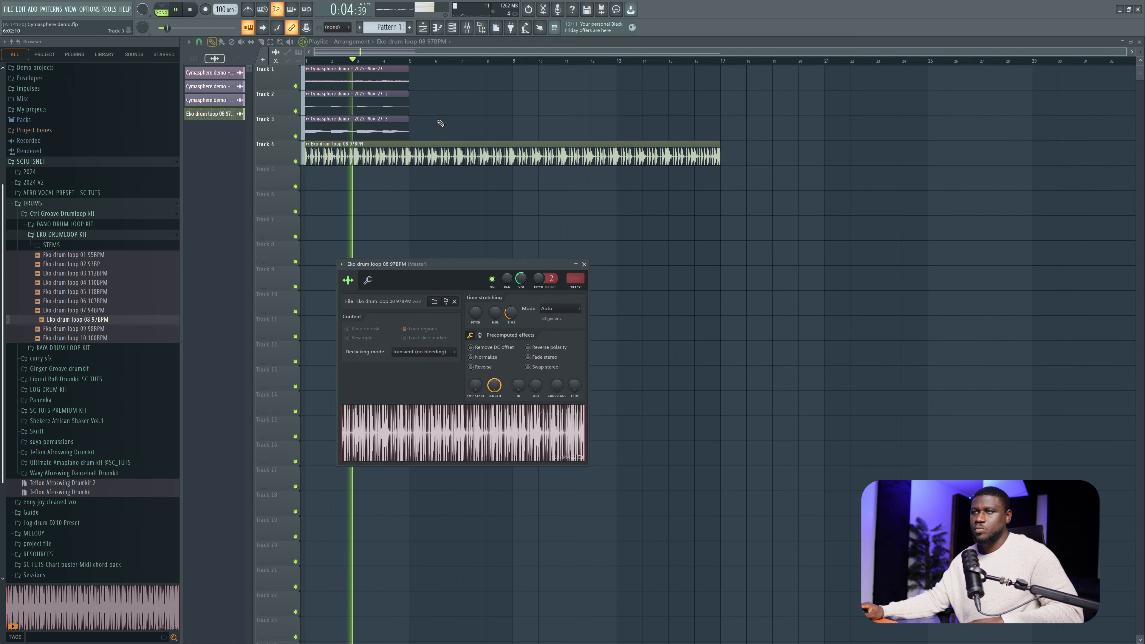
Duplicate the three recorded clips on Tracks 1 to 3 directly after the originals and shorten the drum loop to end at bar 9.
{"action": "left_click_drag", "start_coordinate": [435, 138], "coordinate": [279, 67]}
{"action": "key", "text": "ctrl+b"}
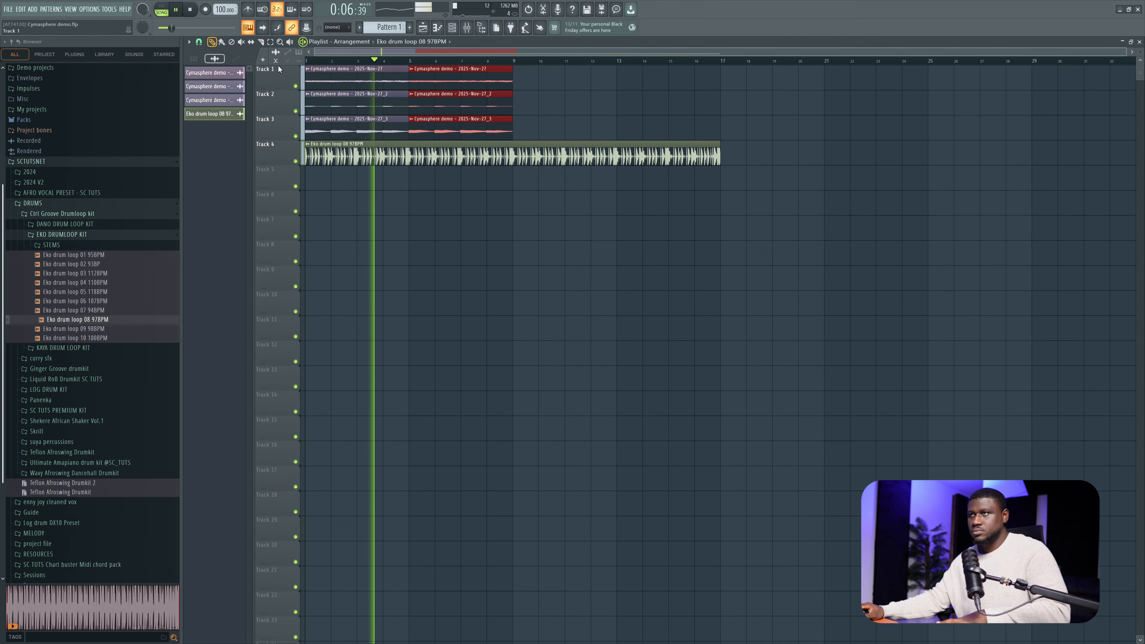
{"action": "left_click", "coordinate": [715, 156]}
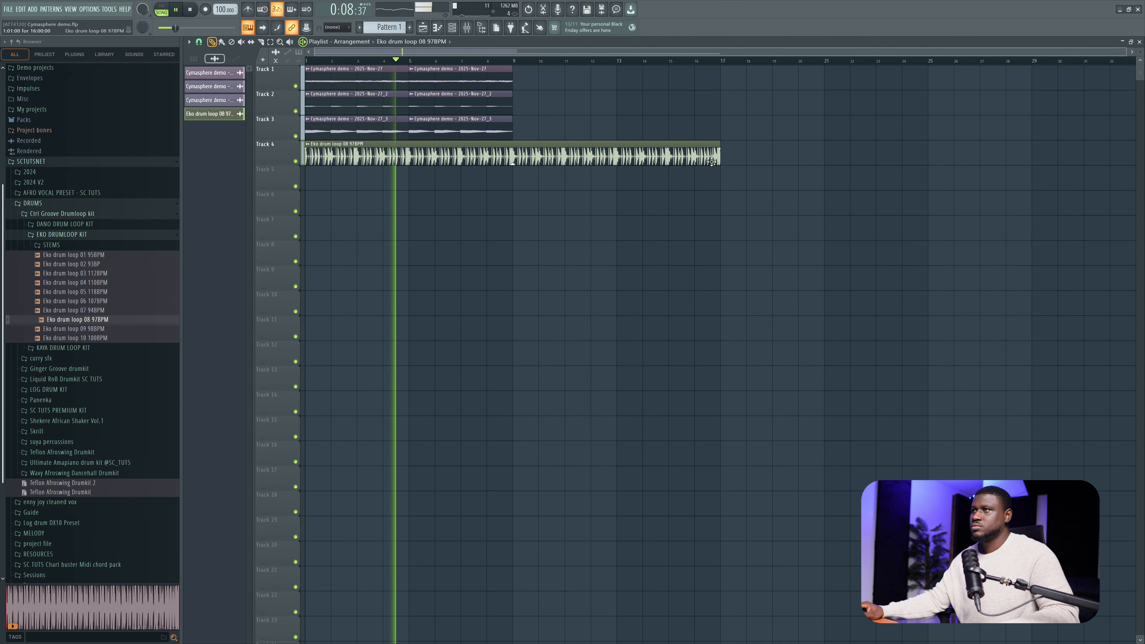
{"action": "left_click_drag", "start_coordinate": [719, 145], "coordinate": [514, 149]}
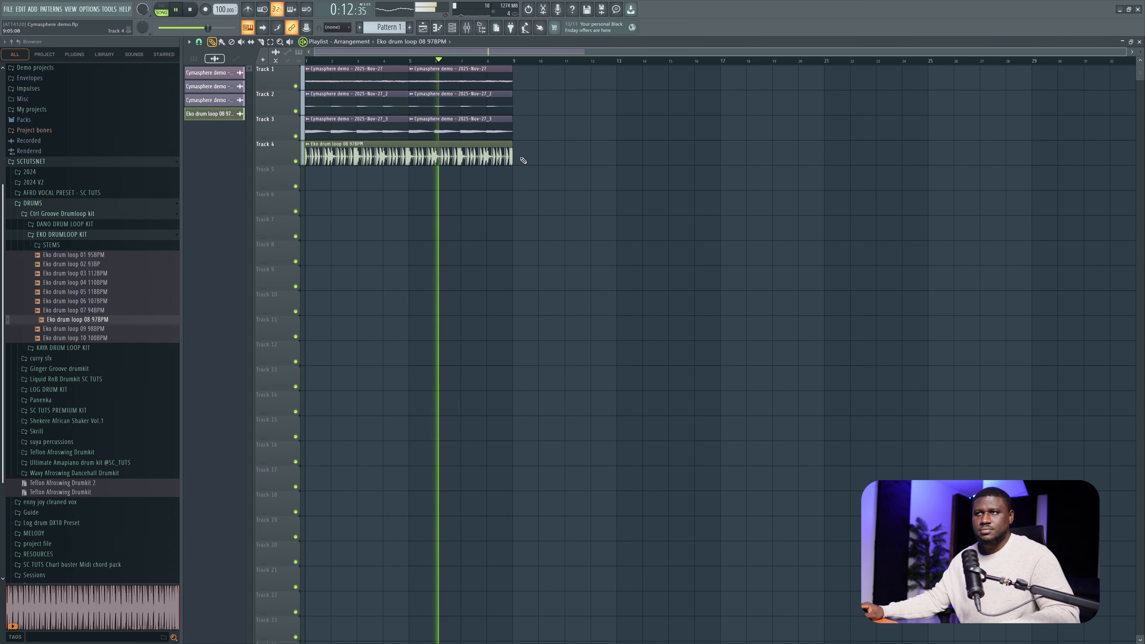